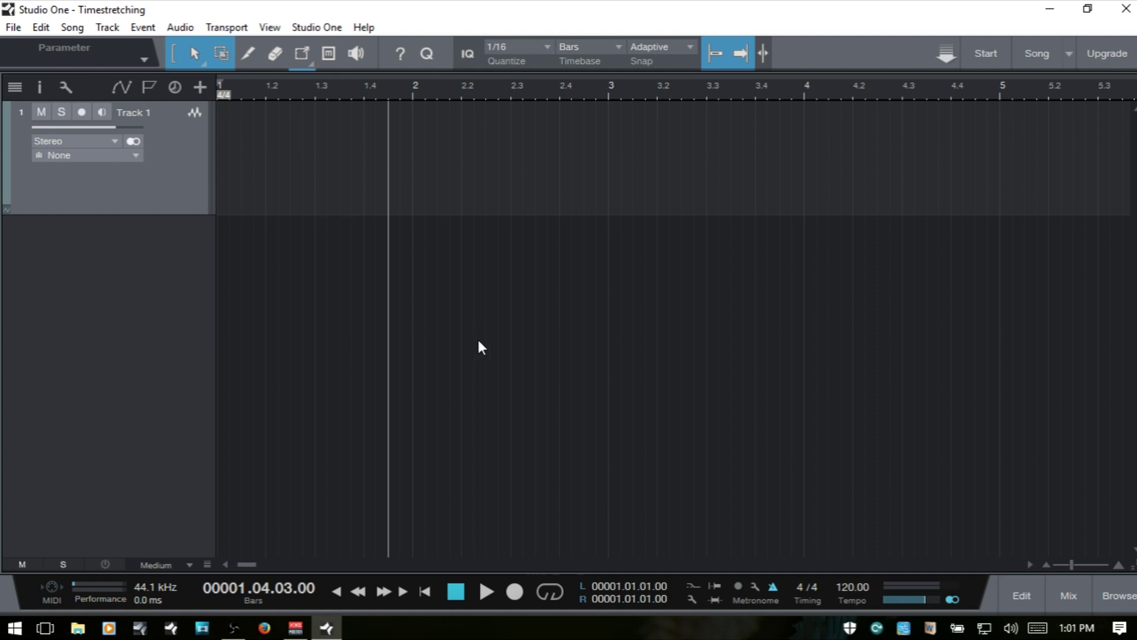
Step: Open the Browser on the Files tab beside the empty Timestretching song with F5
key("F5")
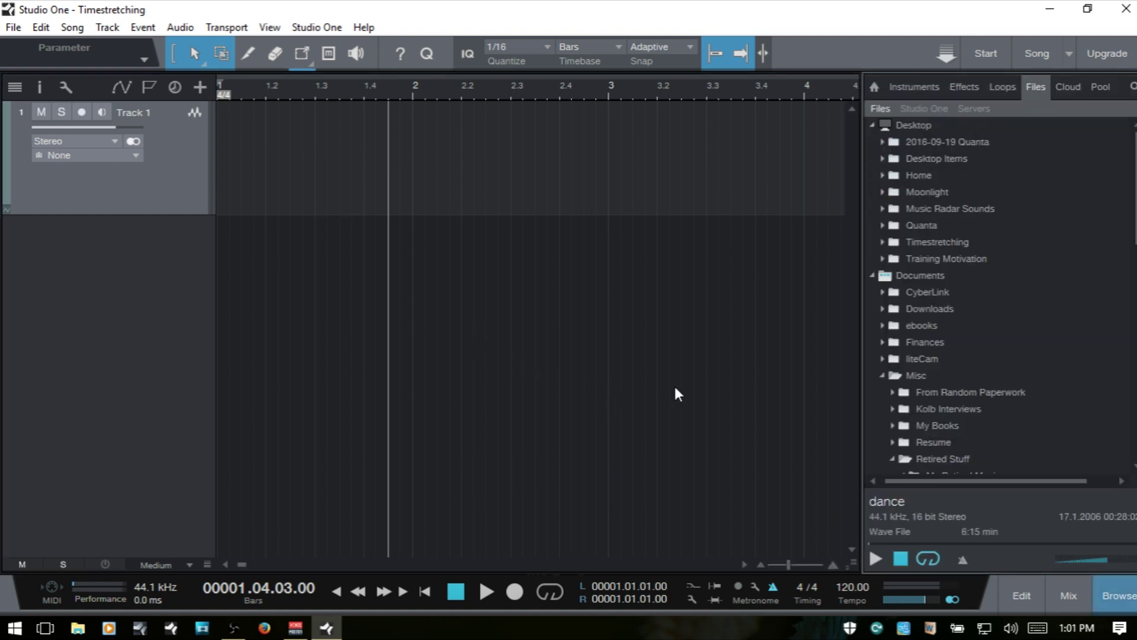
Step: Preview the 130 BPM India dubstep drum loop, then scroll the browser to the wav folder
key("F7")
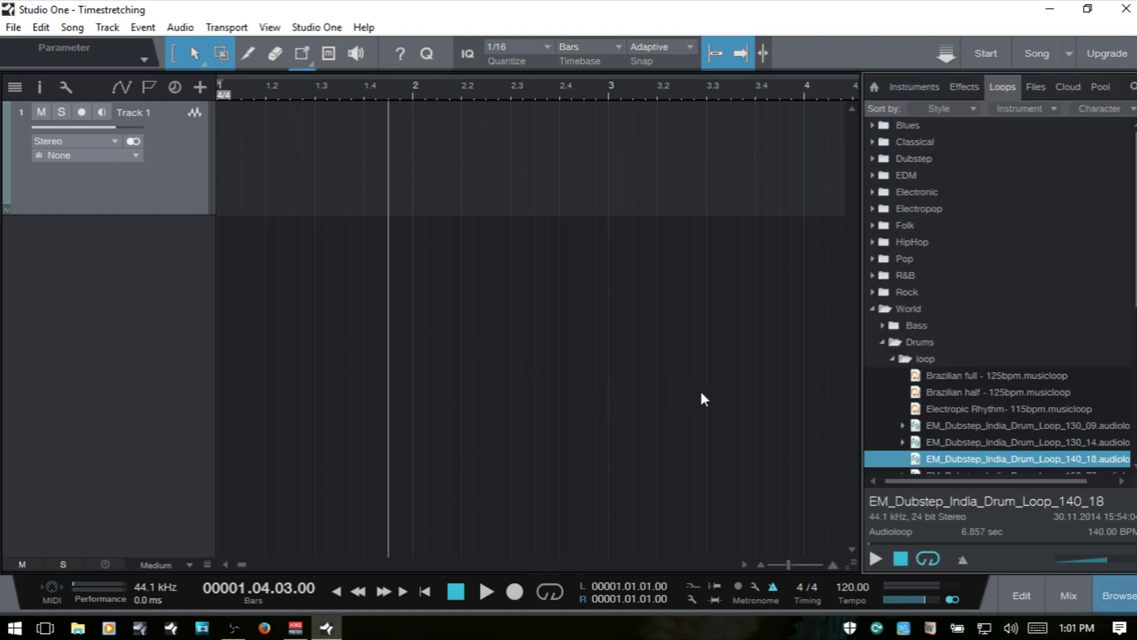
left_click(985, 442)
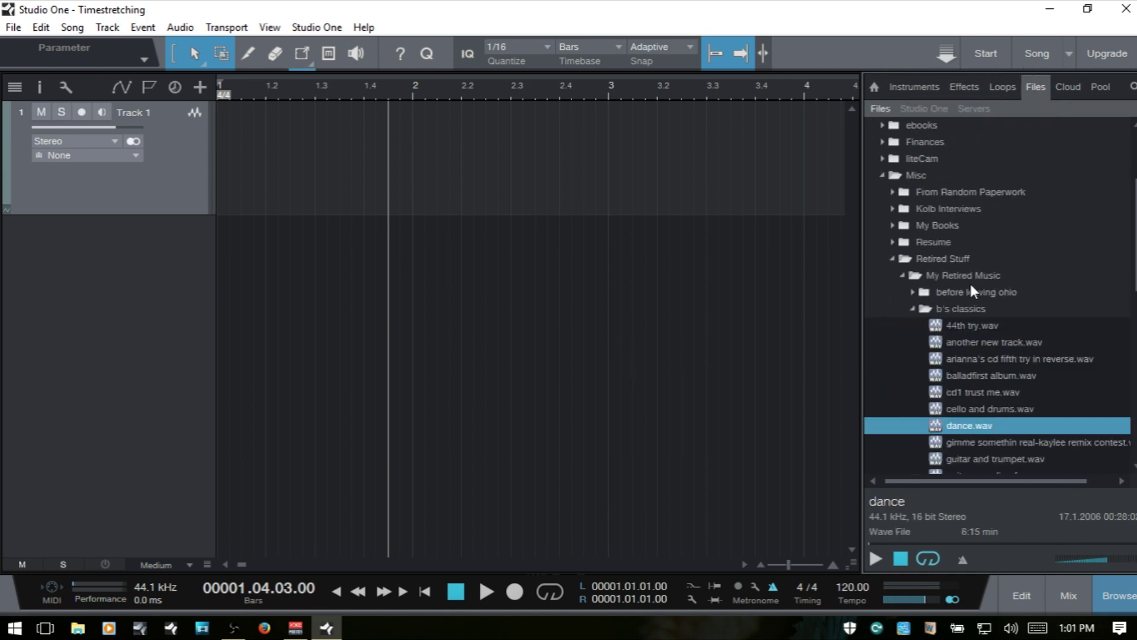
scroll(970, 286, "up", 1)
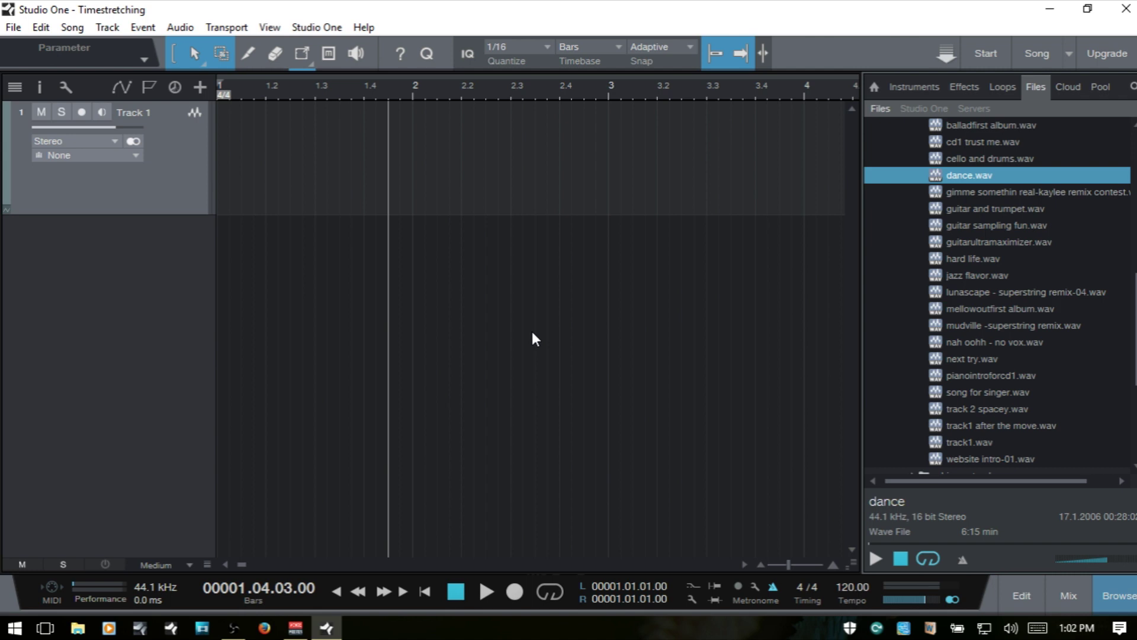
left_click(987, 53)
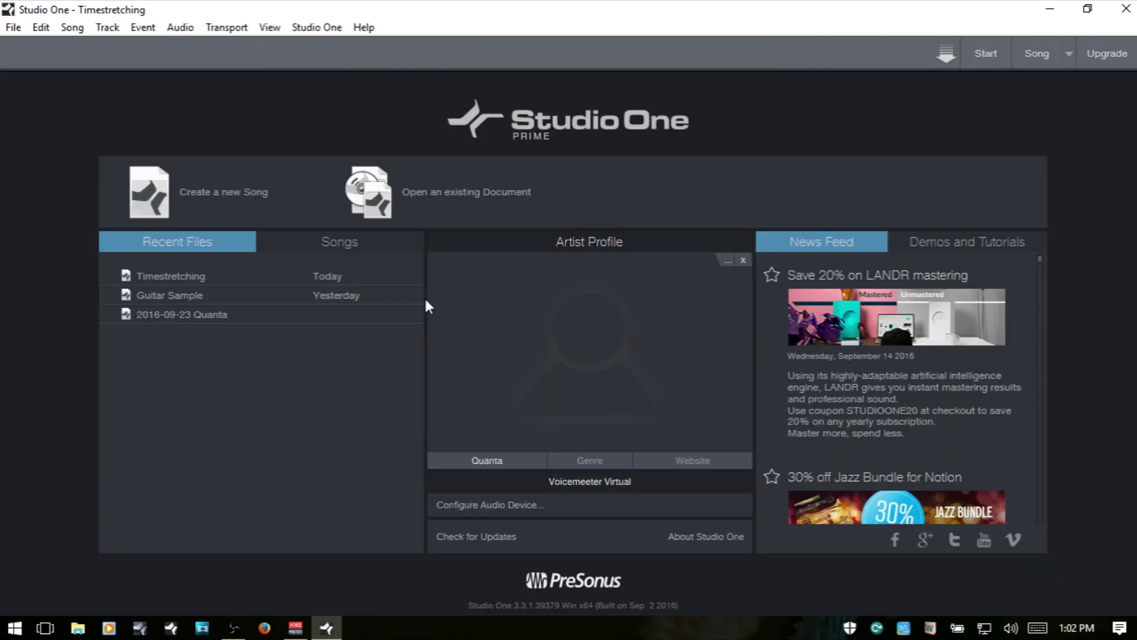
left_click(243, 193)
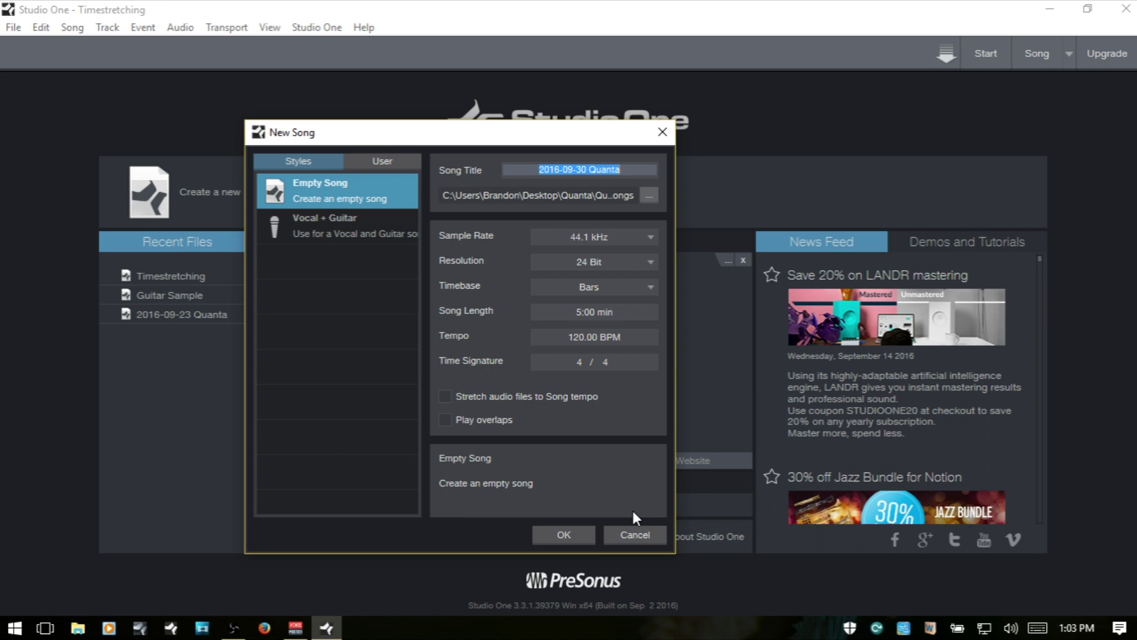
left_click(635, 535)
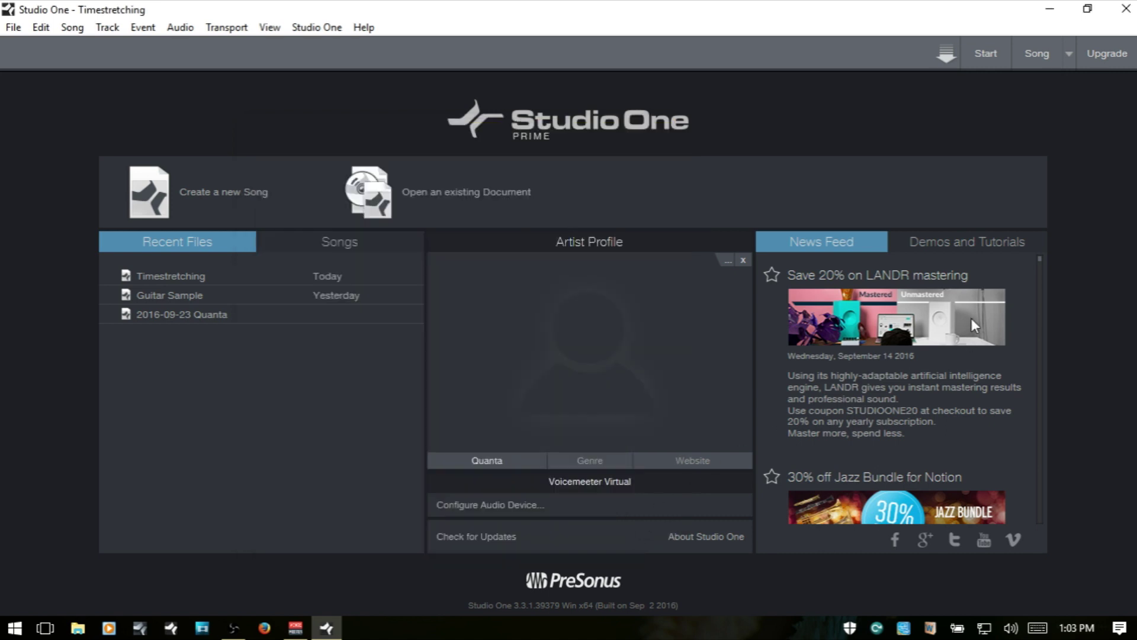
left_click(1067, 56)
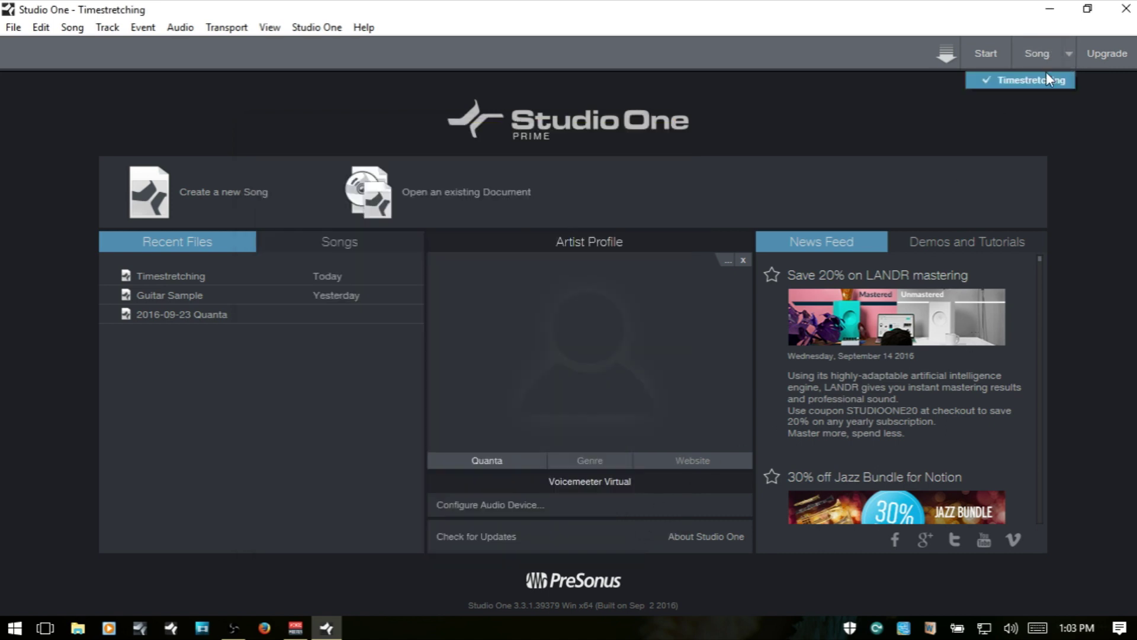
left_click(1029, 80)
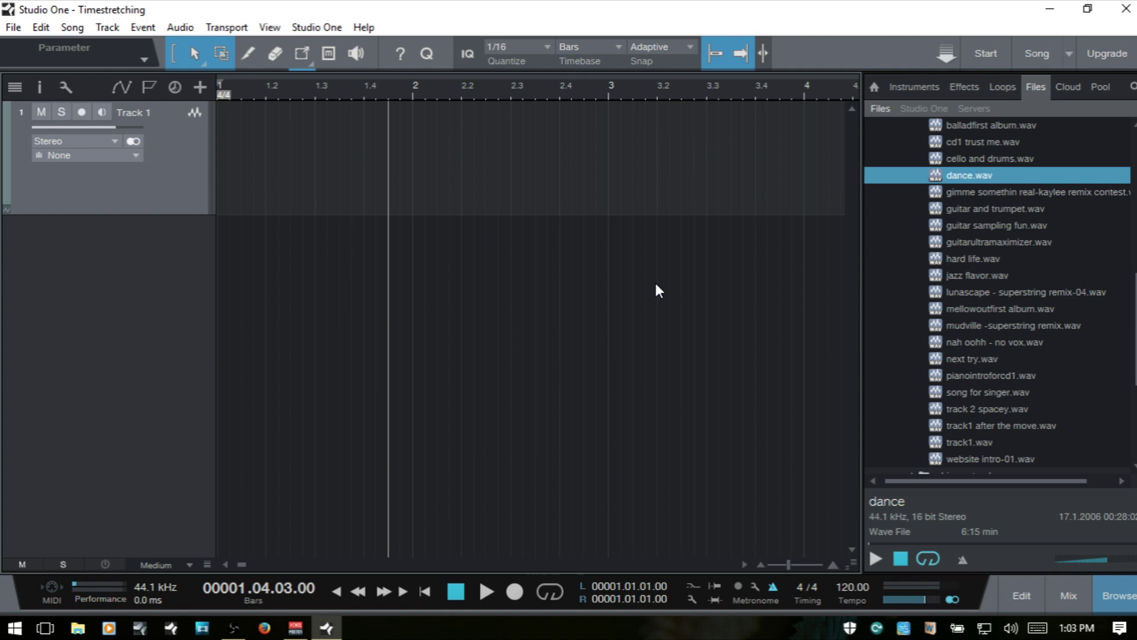
Step: Check Song Setup without changes, then add a second stereo audio track below the first
left_click(154, 587)
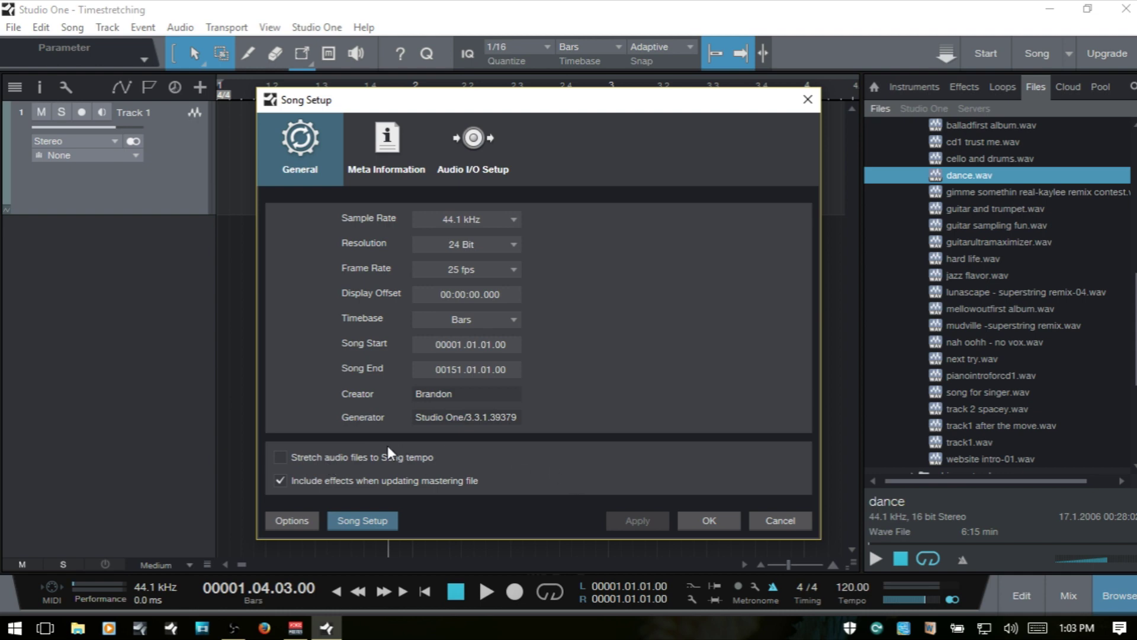
left_click(781, 520)
left_click(73, 28)
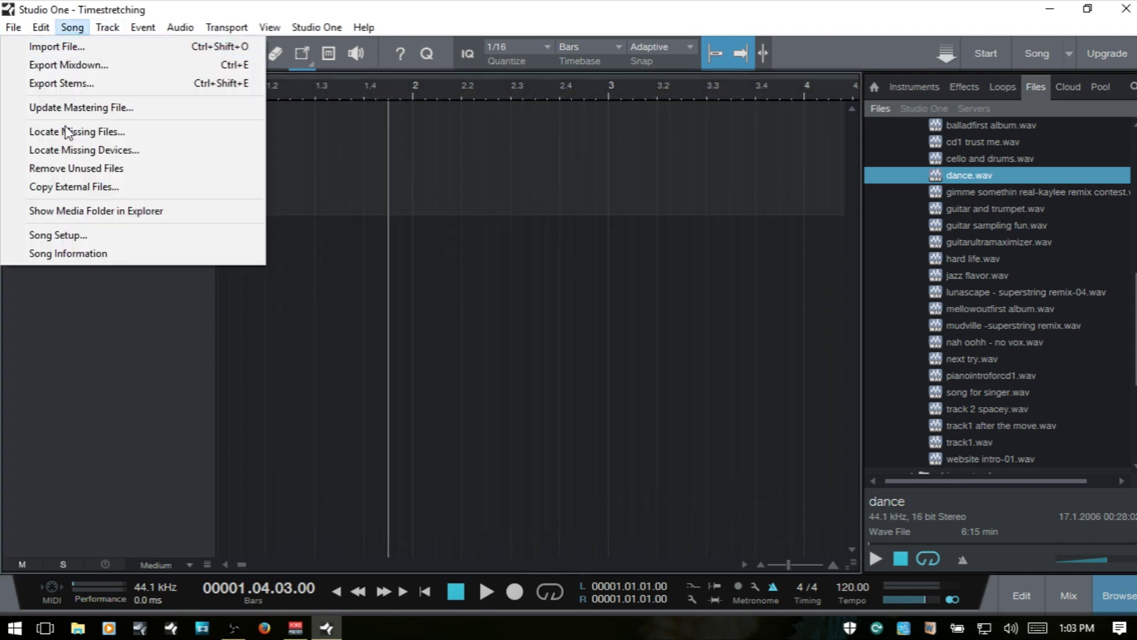
left_click(67, 235)
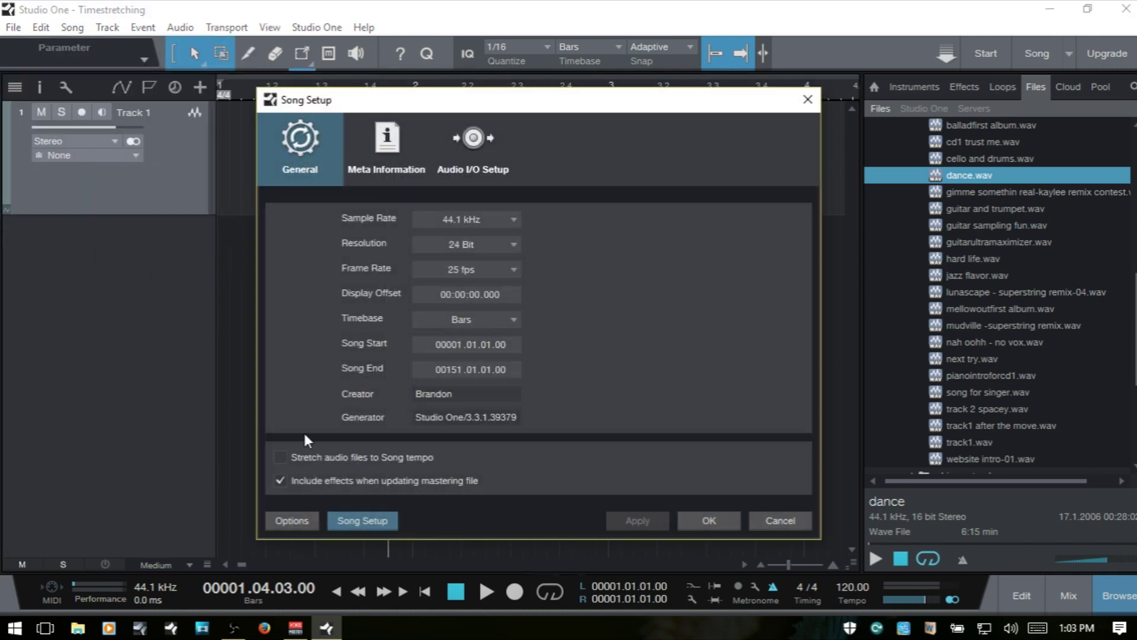
left_click(766, 518)
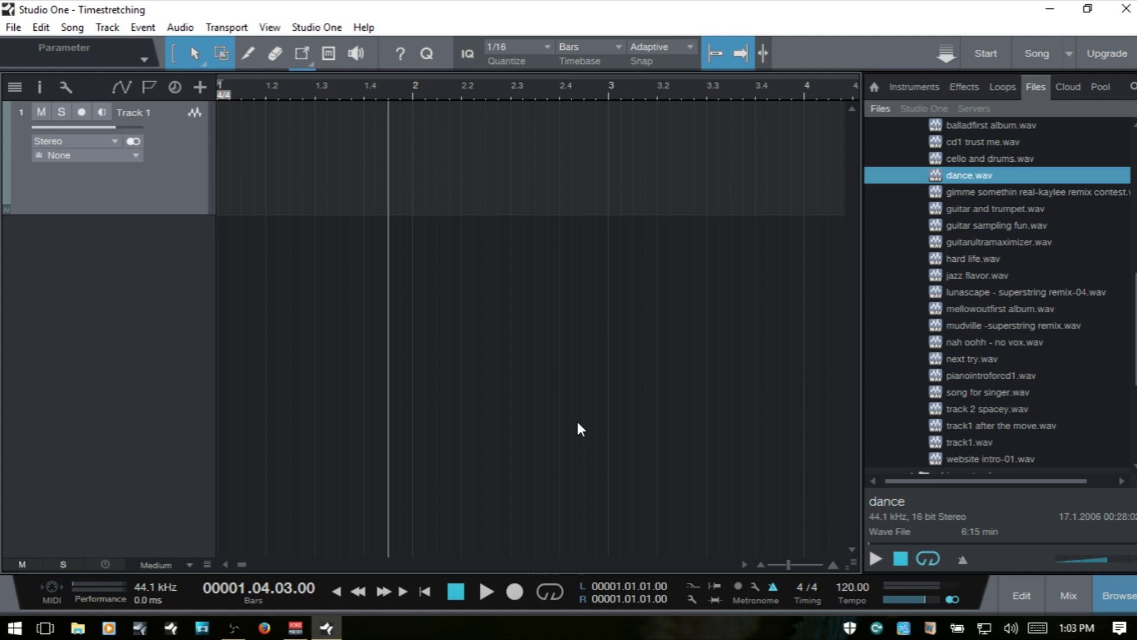
key("t")
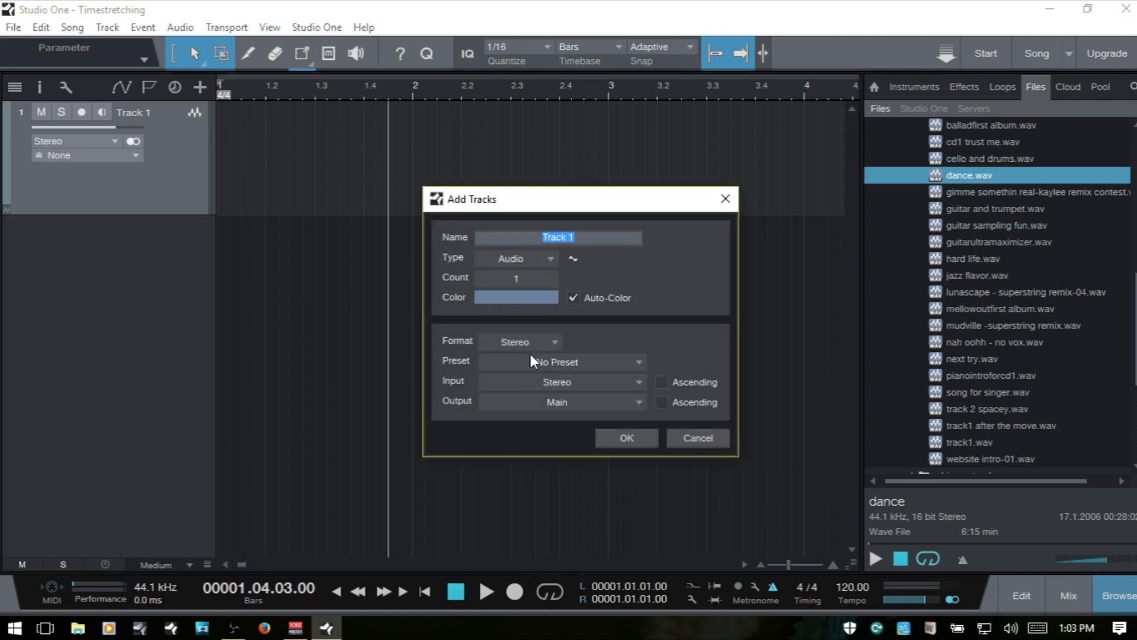
left_click(629, 436)
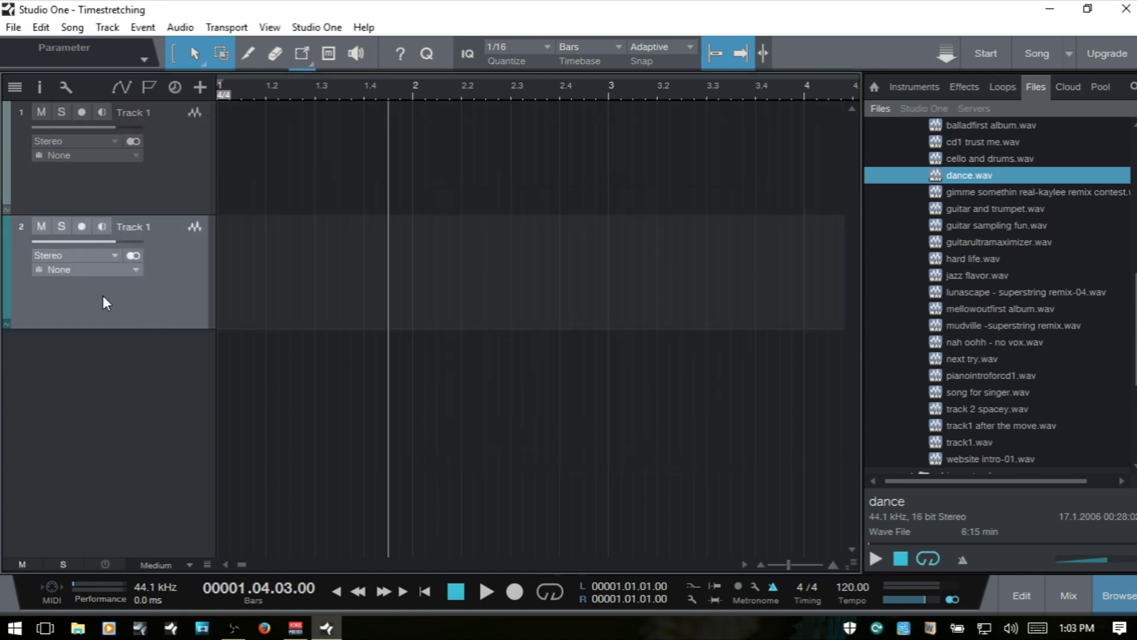
Step: Enable 'Stretch audio files to Song tempo' in Song Setup and add a third track
key("F4")
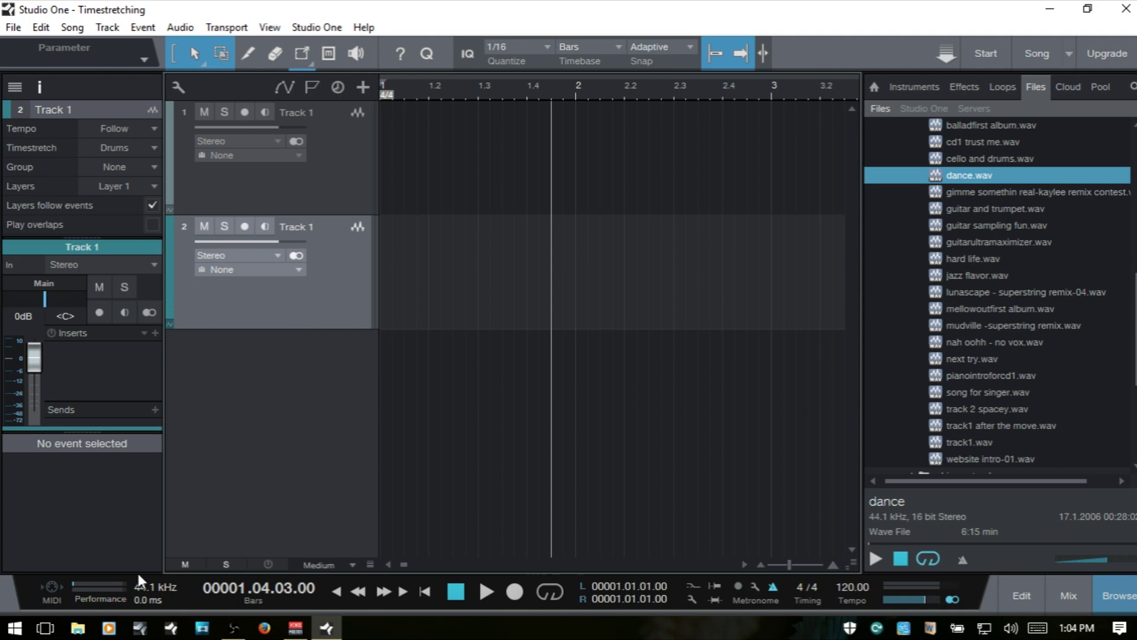
left_click(147, 586)
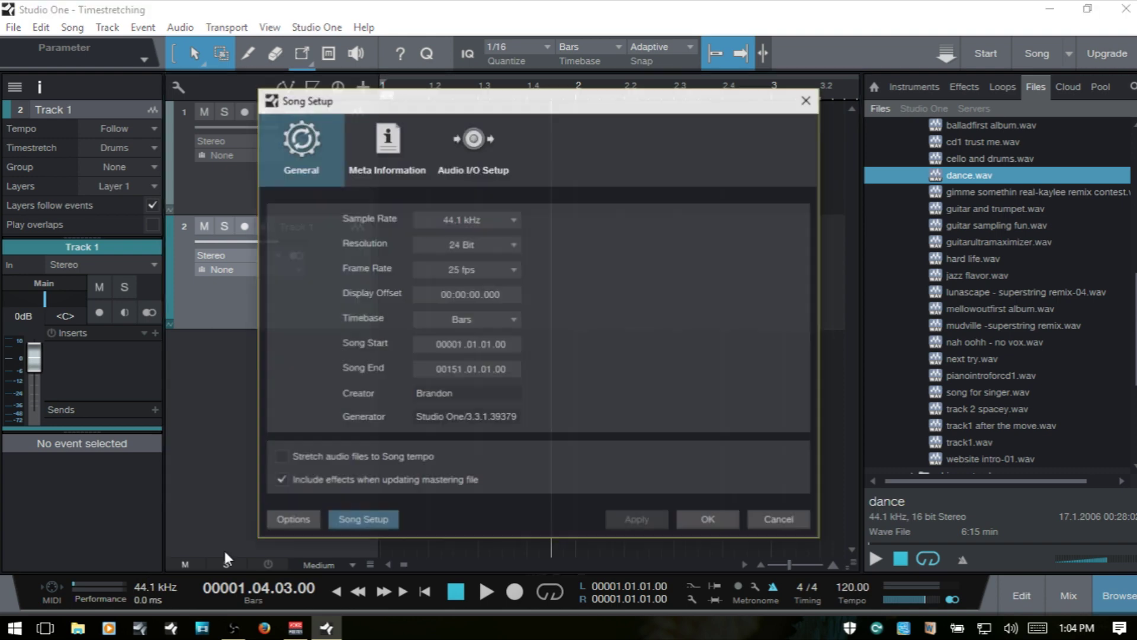
left_click(281, 457)
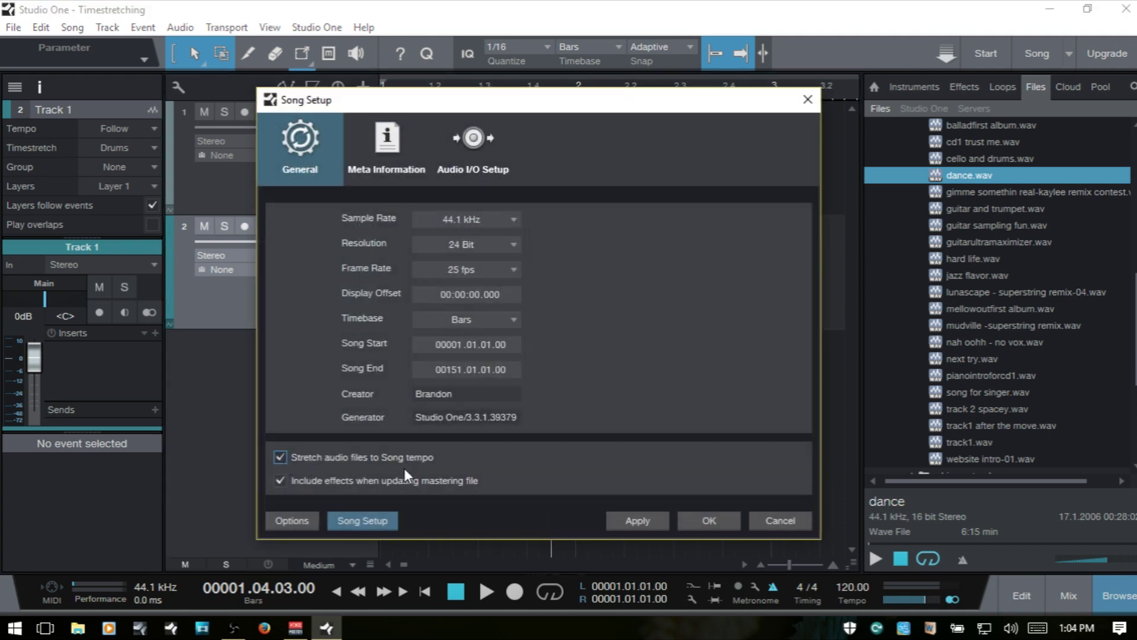
left_click(635, 521)
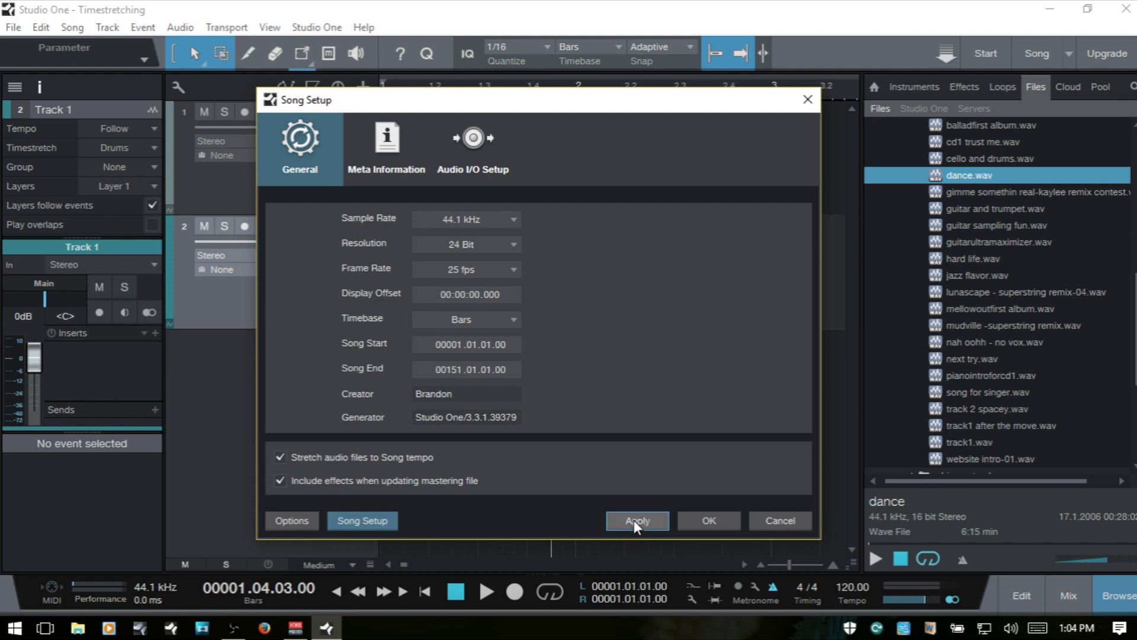
left_click(694, 522)
double_click(405, 459)
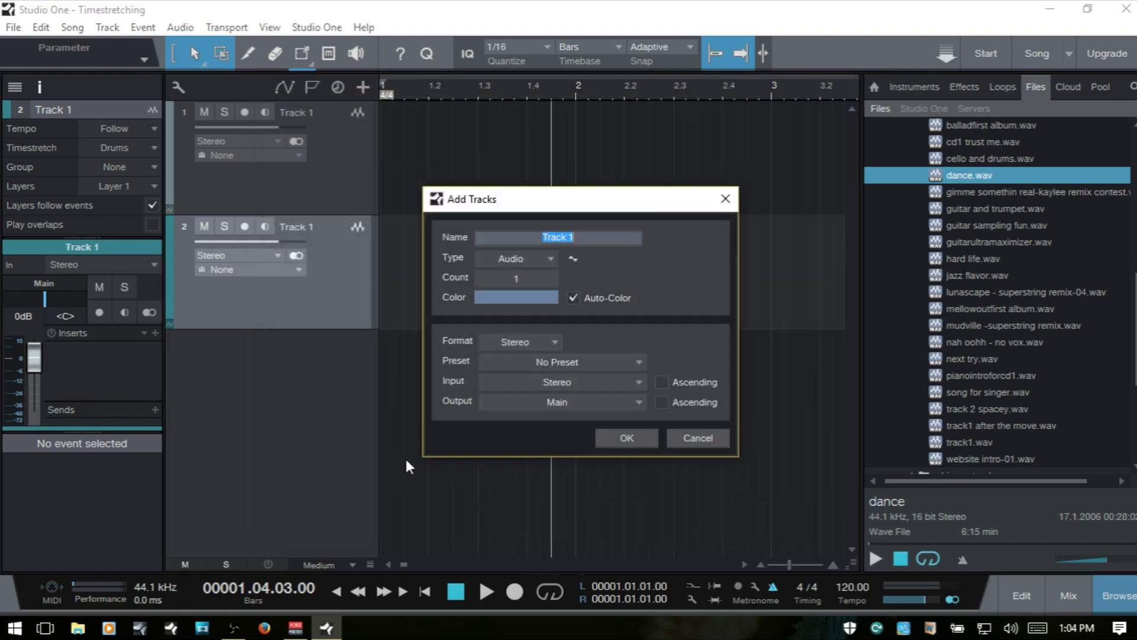
key("Return")
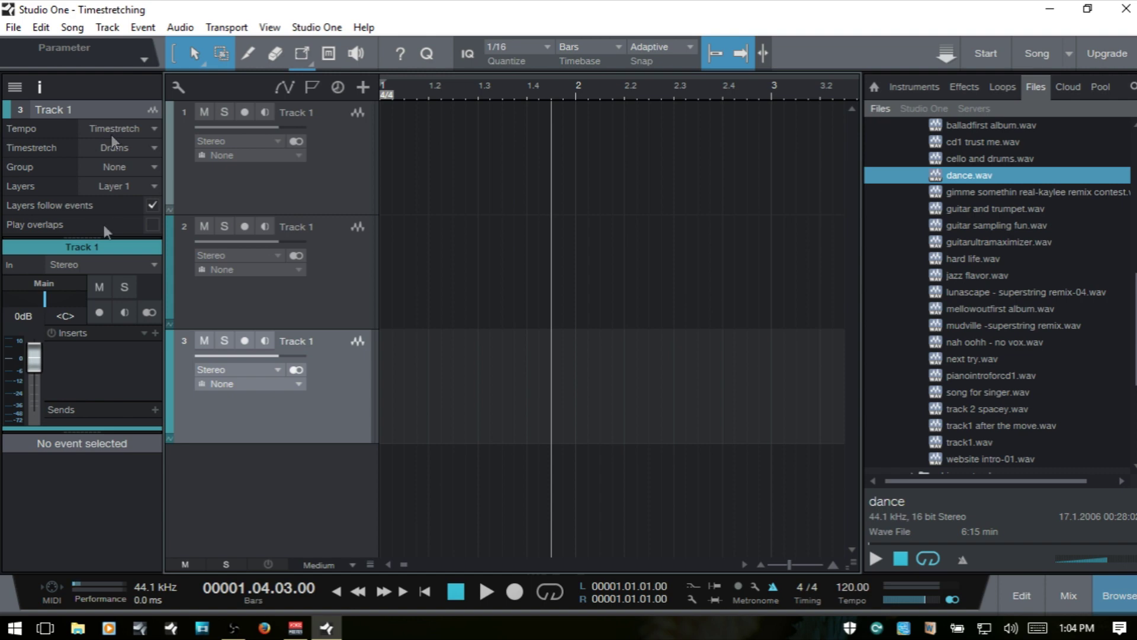
Step: Turn 'Stretch audio files to Song tempo' back off and select the first track
left_click(152, 583)
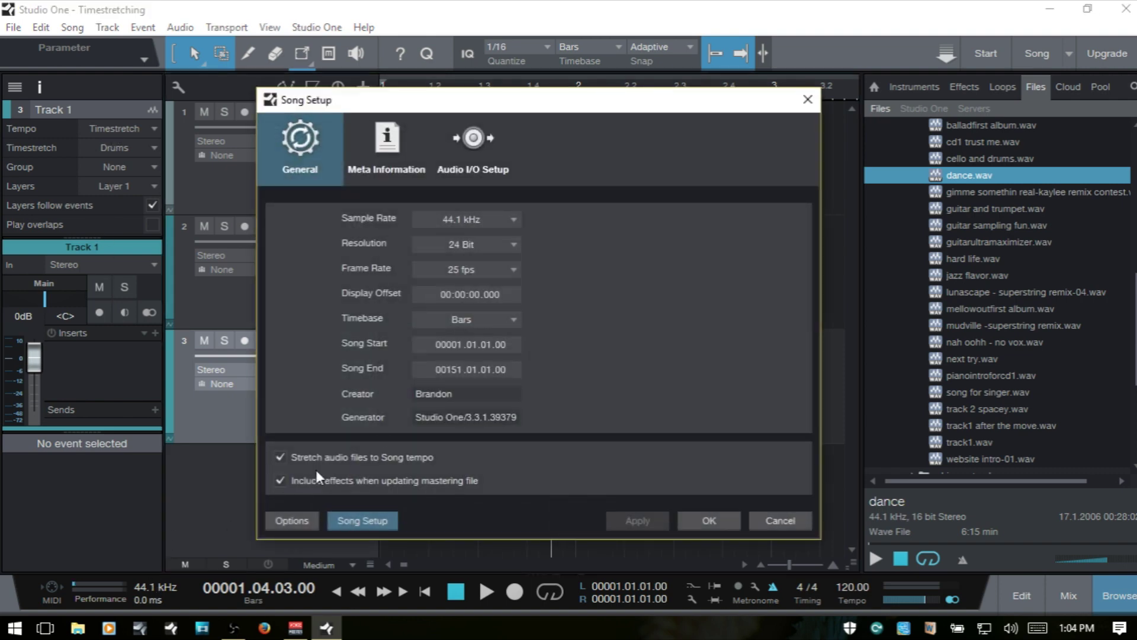
left_click(282, 456)
left_click(652, 525)
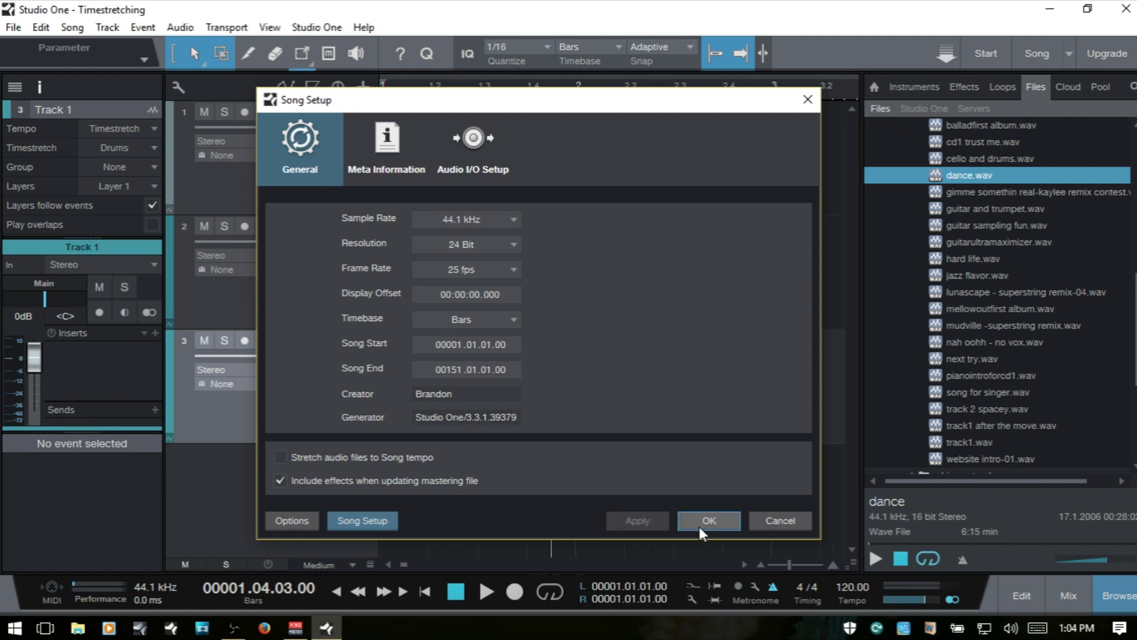
left_click(701, 523)
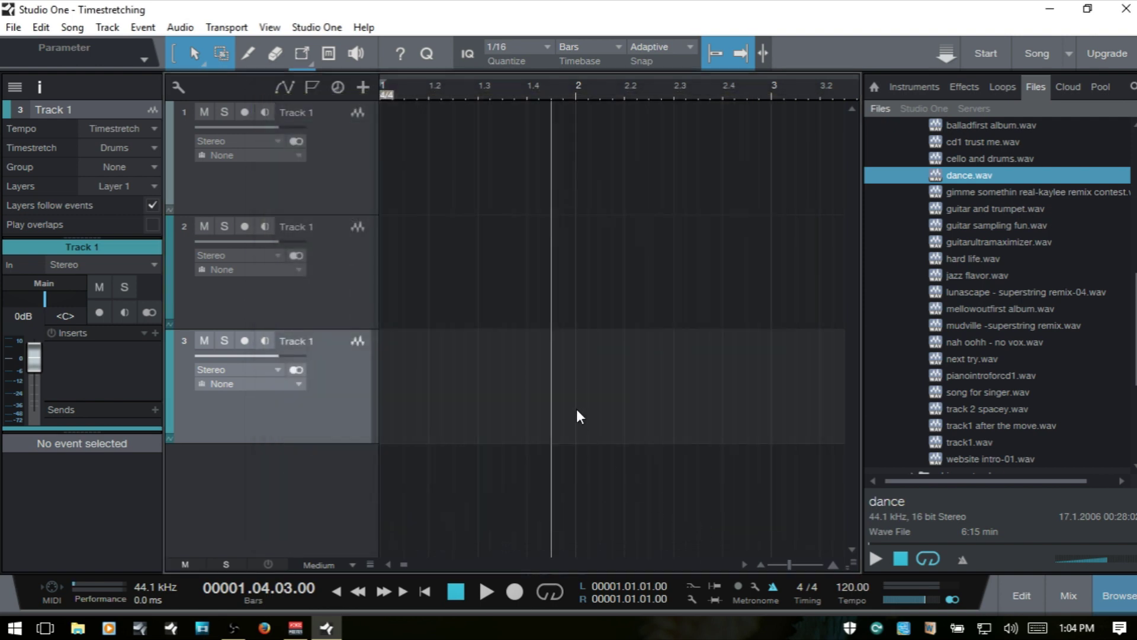
left_click(322, 188)
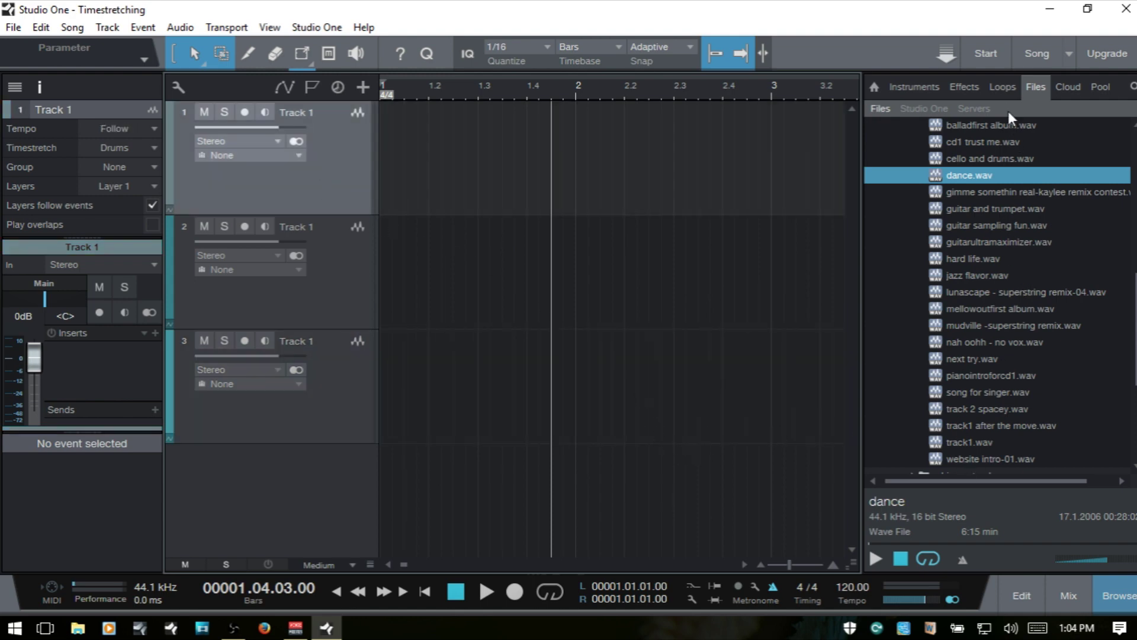
Step: Place the 130_14 drum loop on Track 1, close the Browser, and move it to bar 2
left_click(1001, 86)
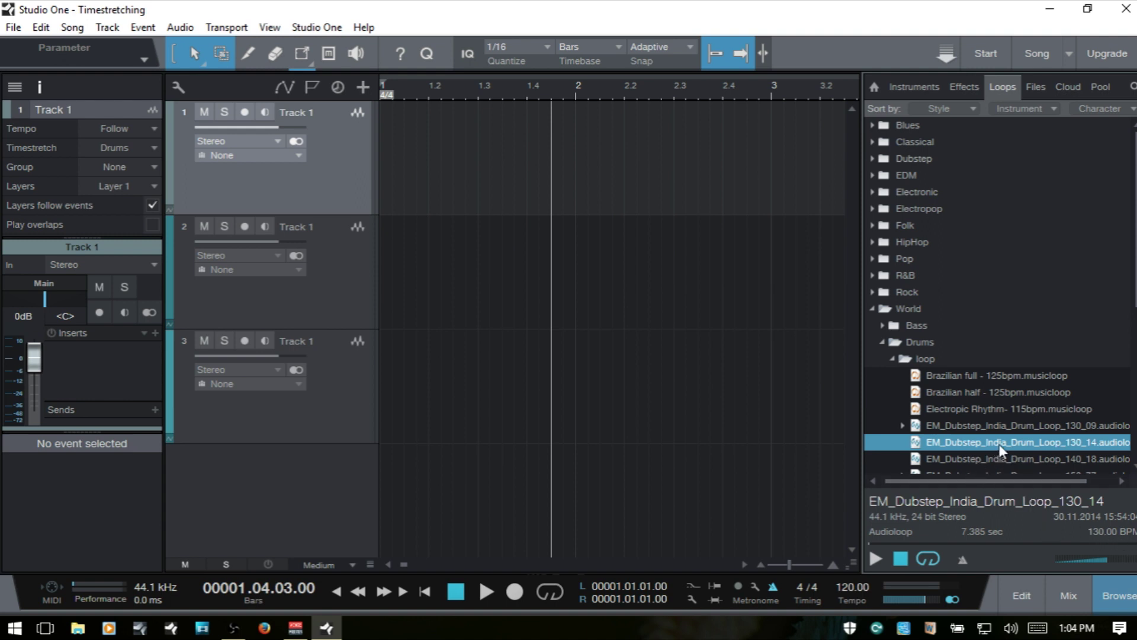
left_click_drag(1007, 441, 409, 181)
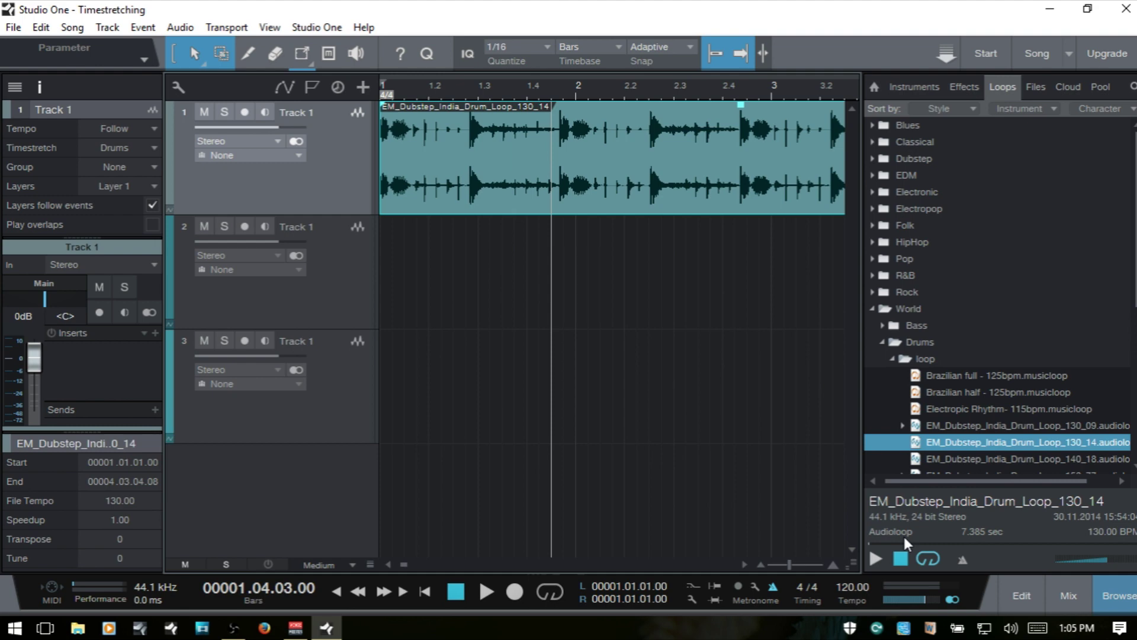
key("F5")
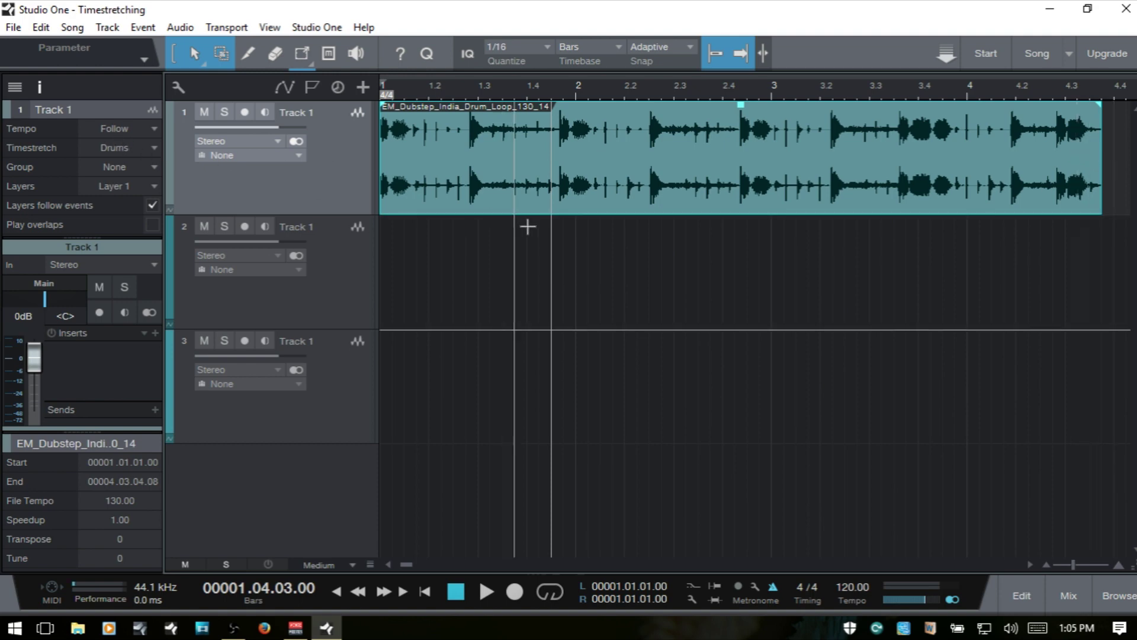
key("Home")
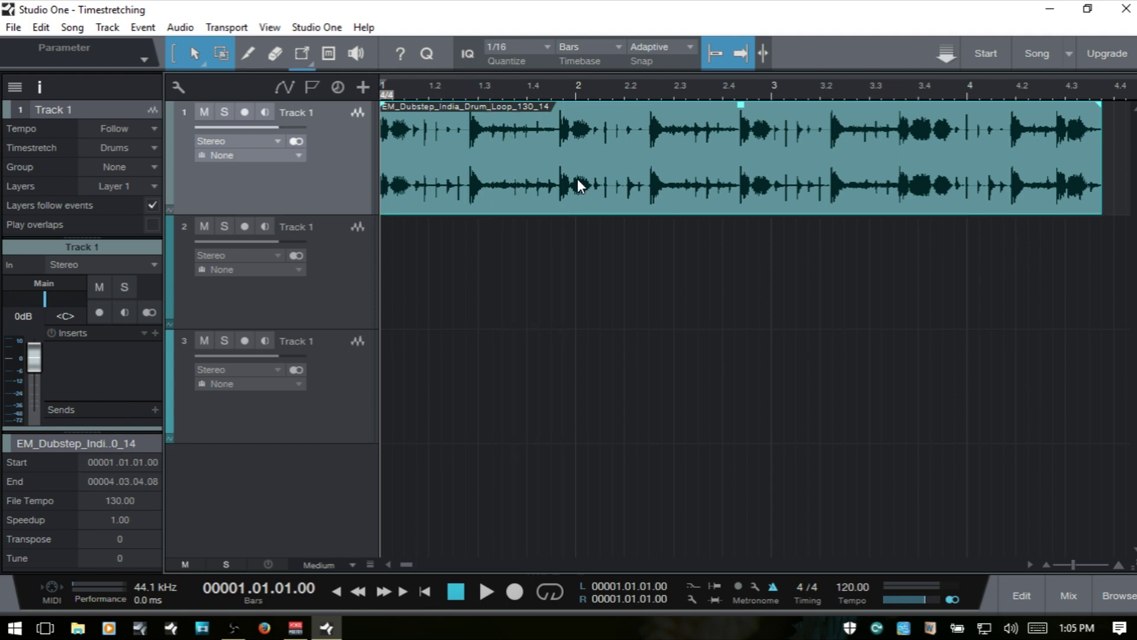
left_click_drag(584, 183, 779, 185)
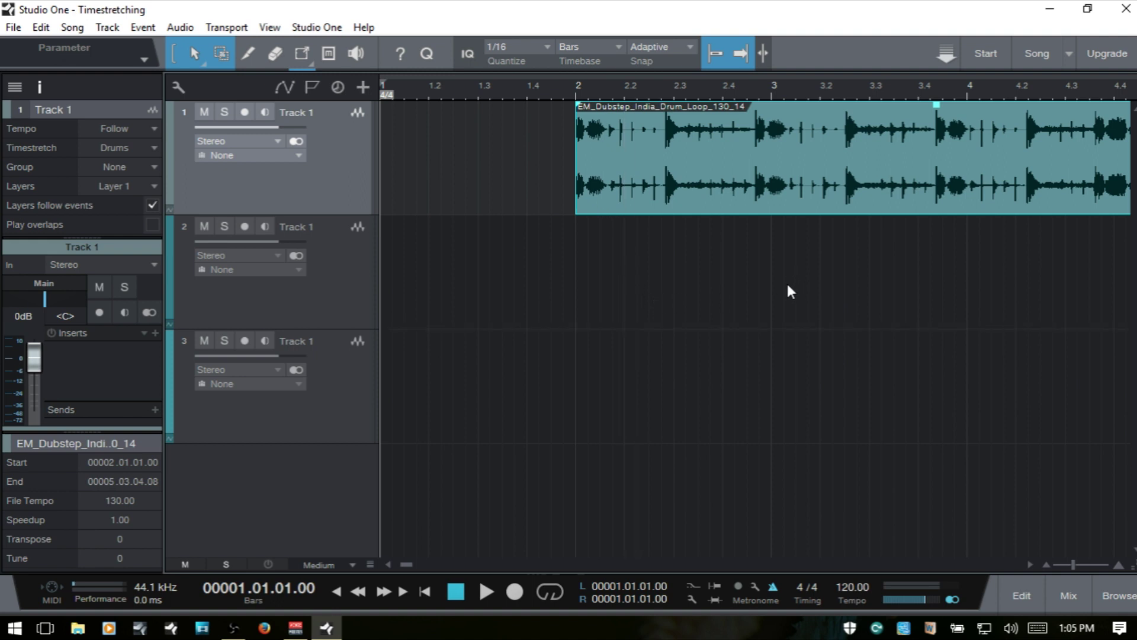
Step: Set Track 1 to Don't follow, change tempo 100 then 120 BPM, and realign the loop to bar 2
key("w")
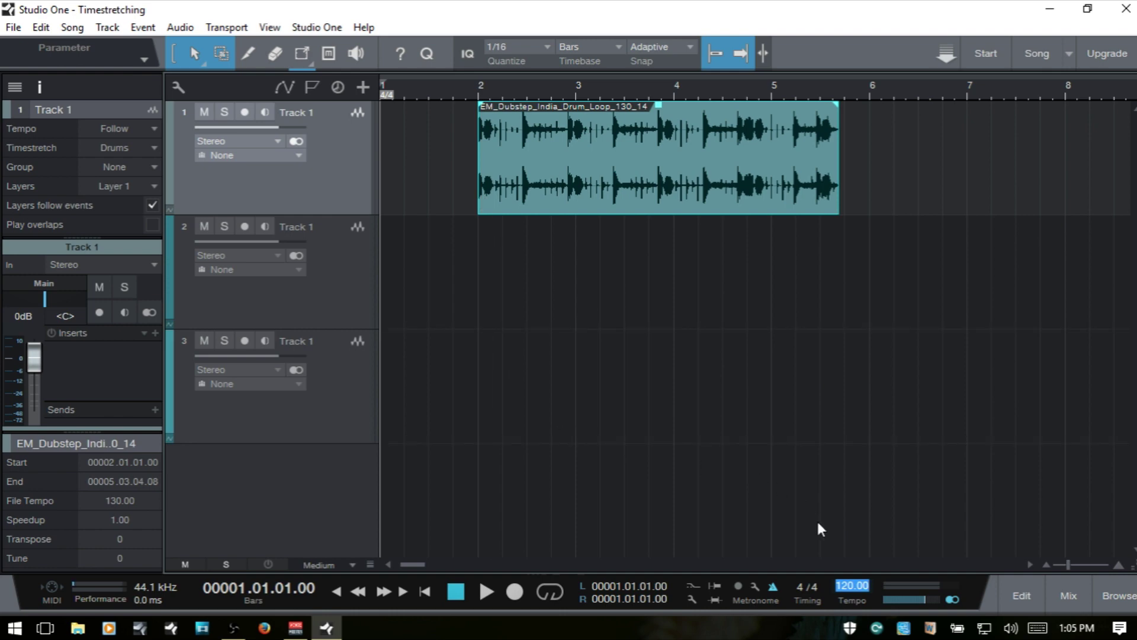
type("100")
key("Return")
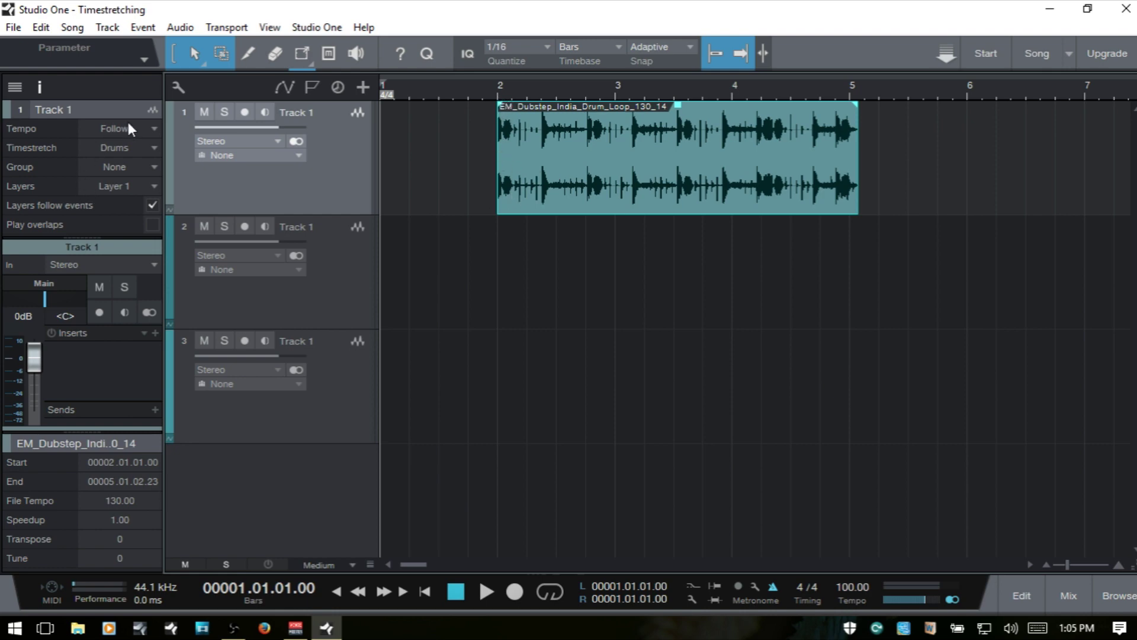
left_click(148, 127)
left_click(132, 149)
type("120")
key("Return")
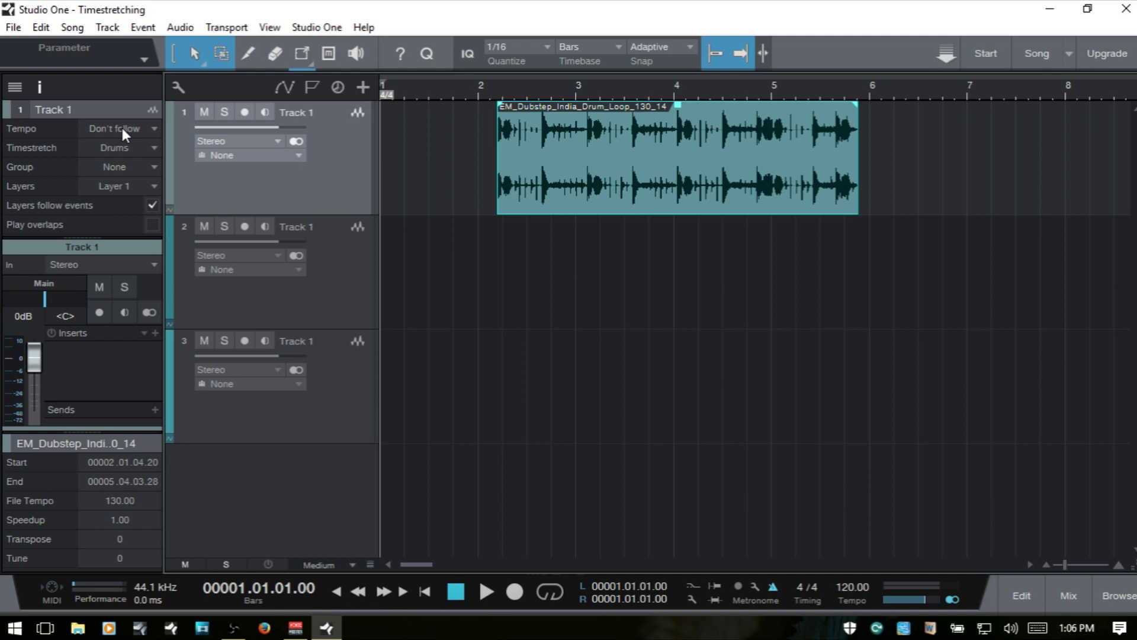
left_click_drag(645, 201, 628, 196)
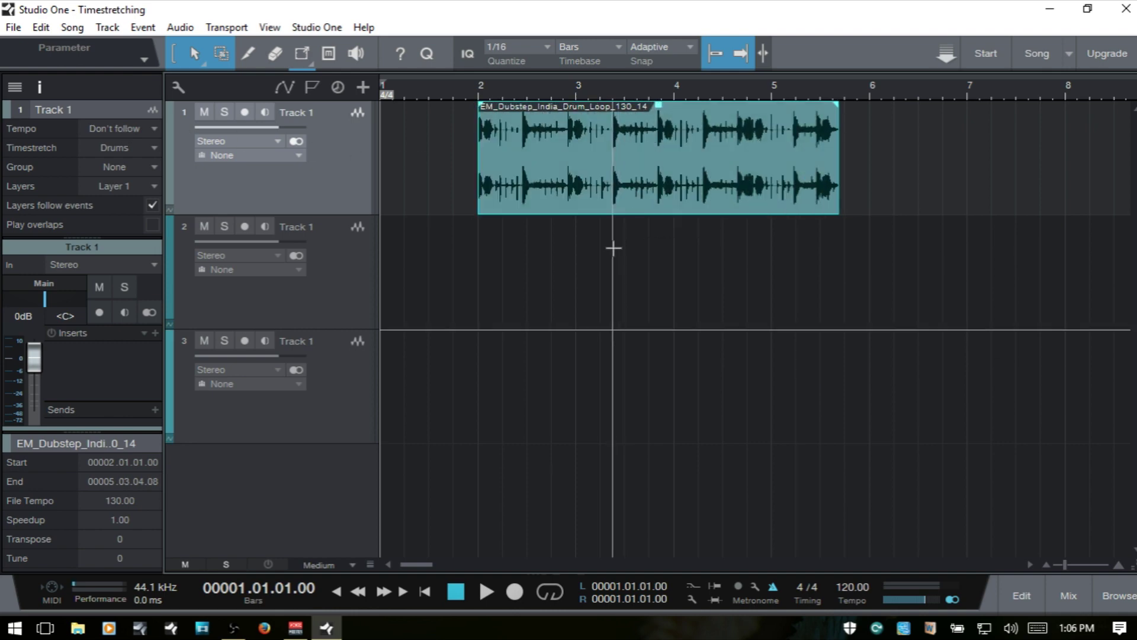
Step: Try Timestretch on Track 1, undo it, then play the unstretched loop from before bar 2
left_click(125, 125)
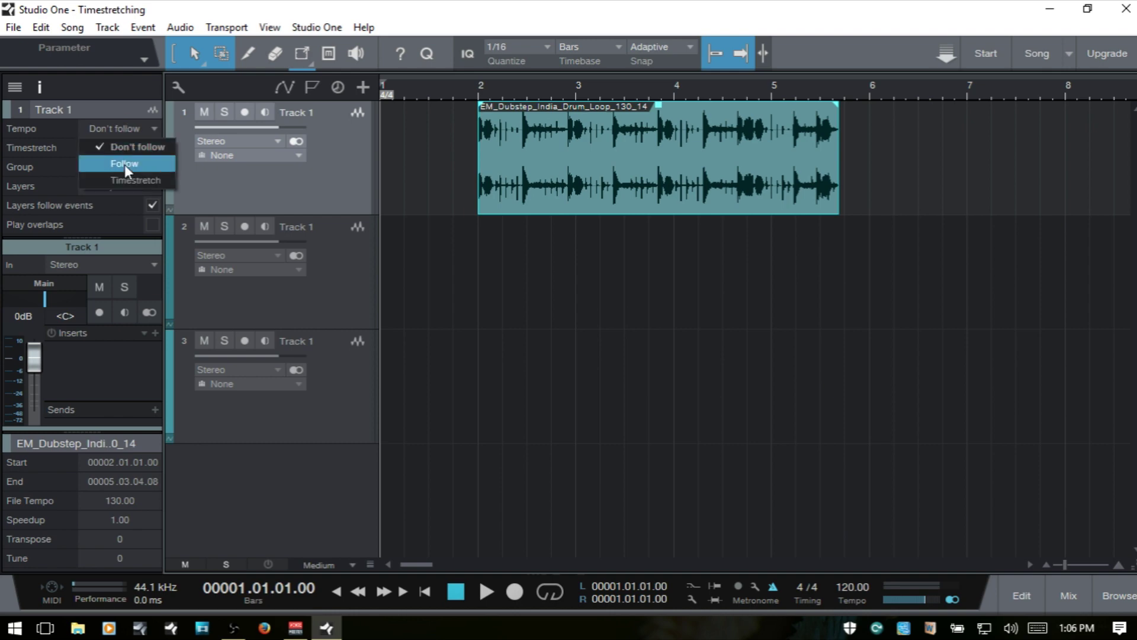
left_click(130, 177)
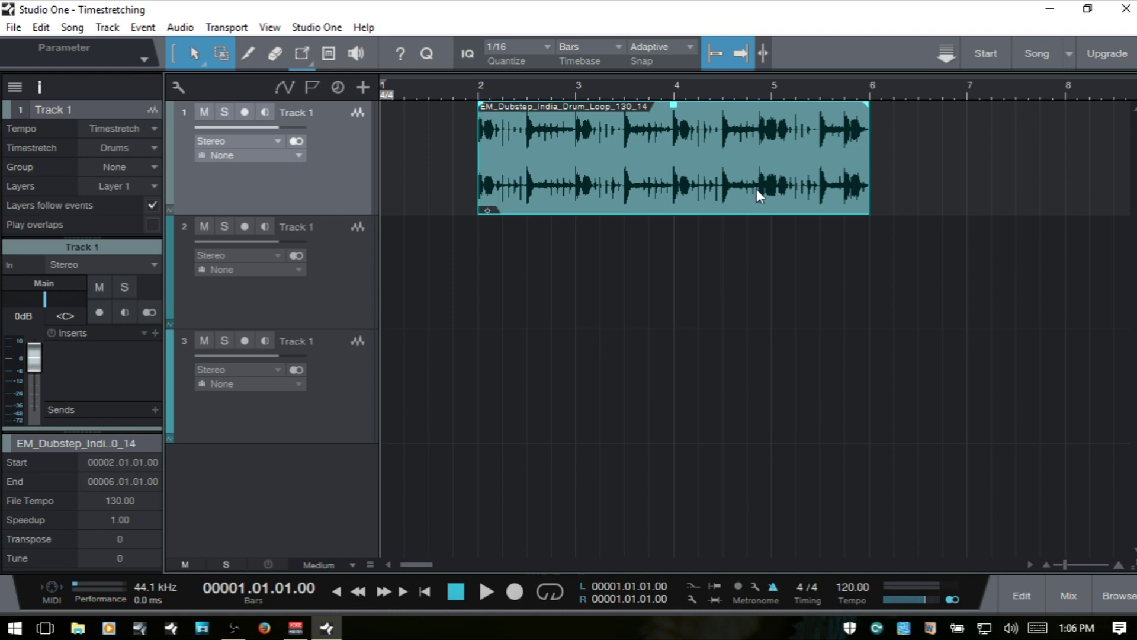
key("ctrl+z")
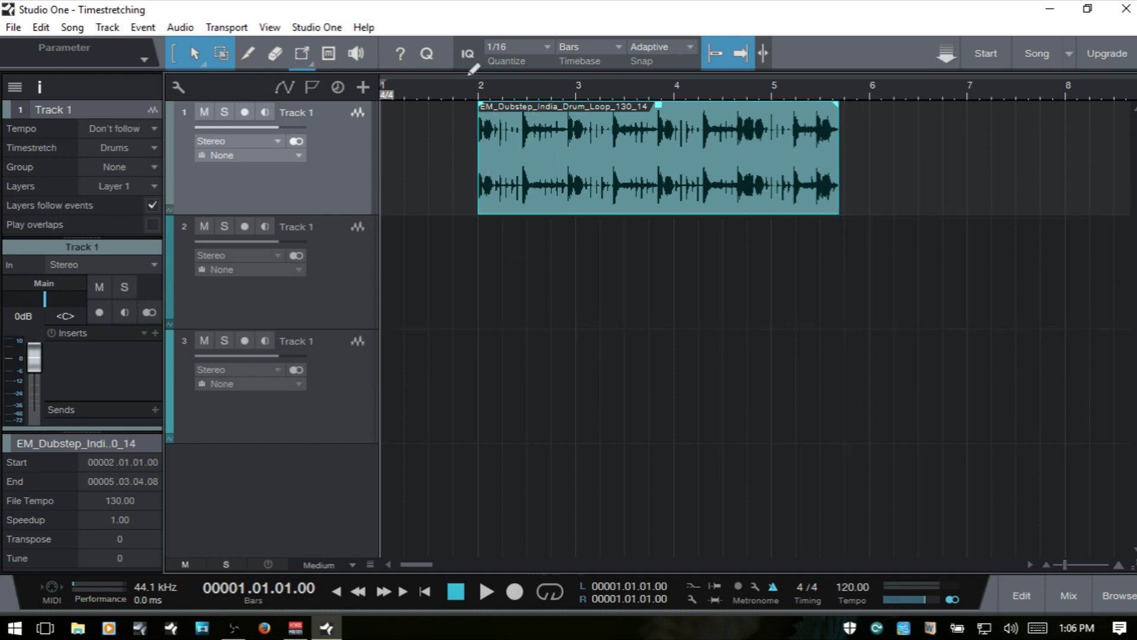
left_click(468, 92)
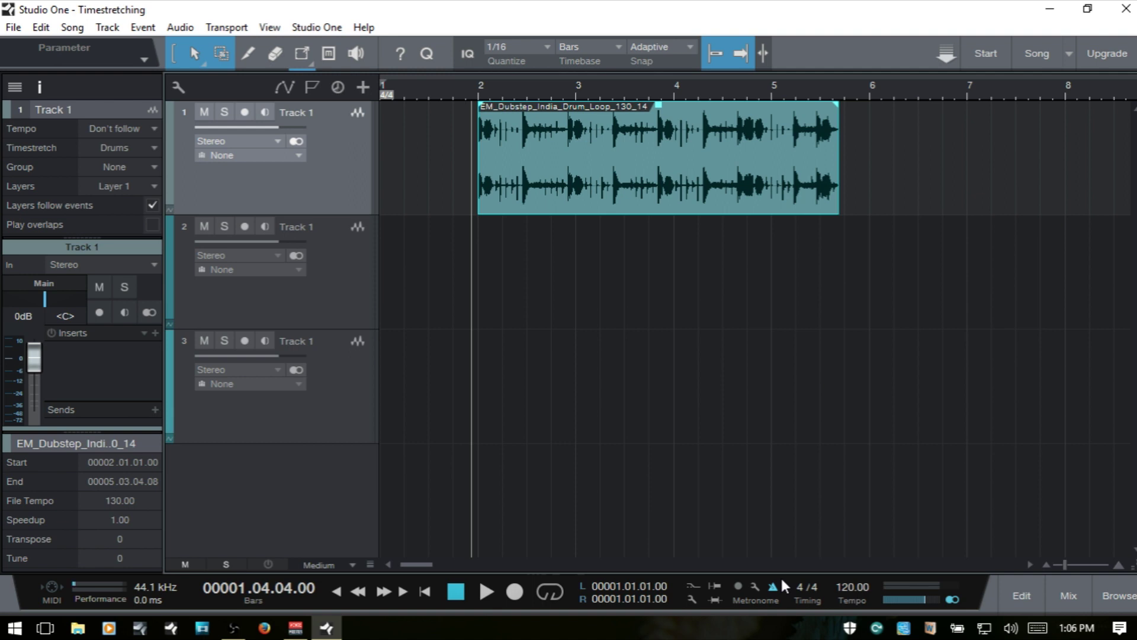
key("space")
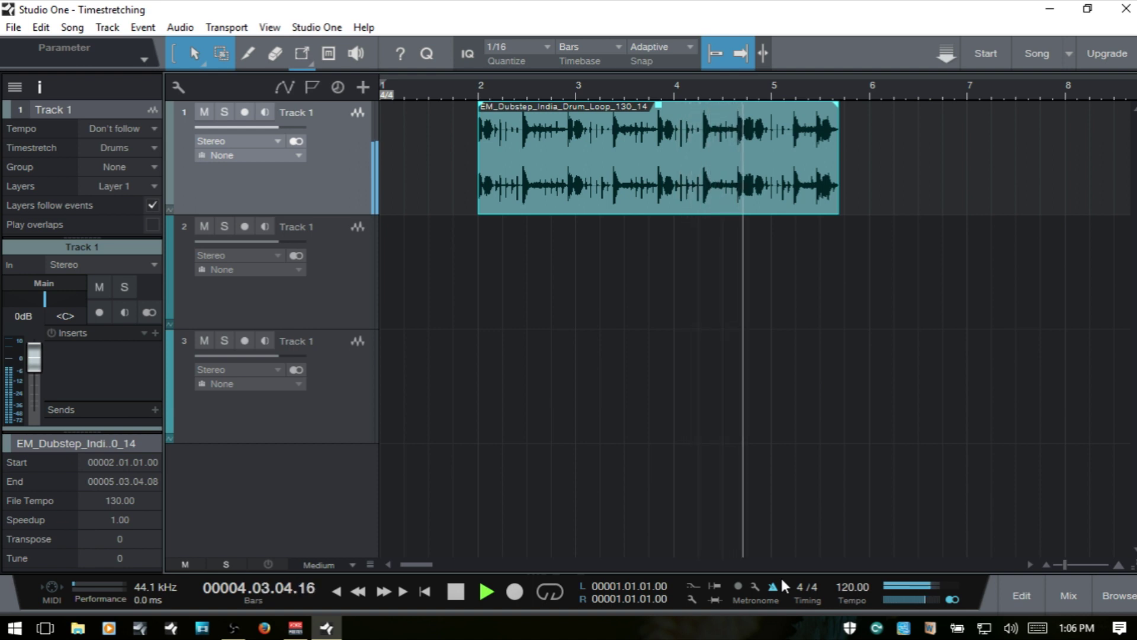
key("space")
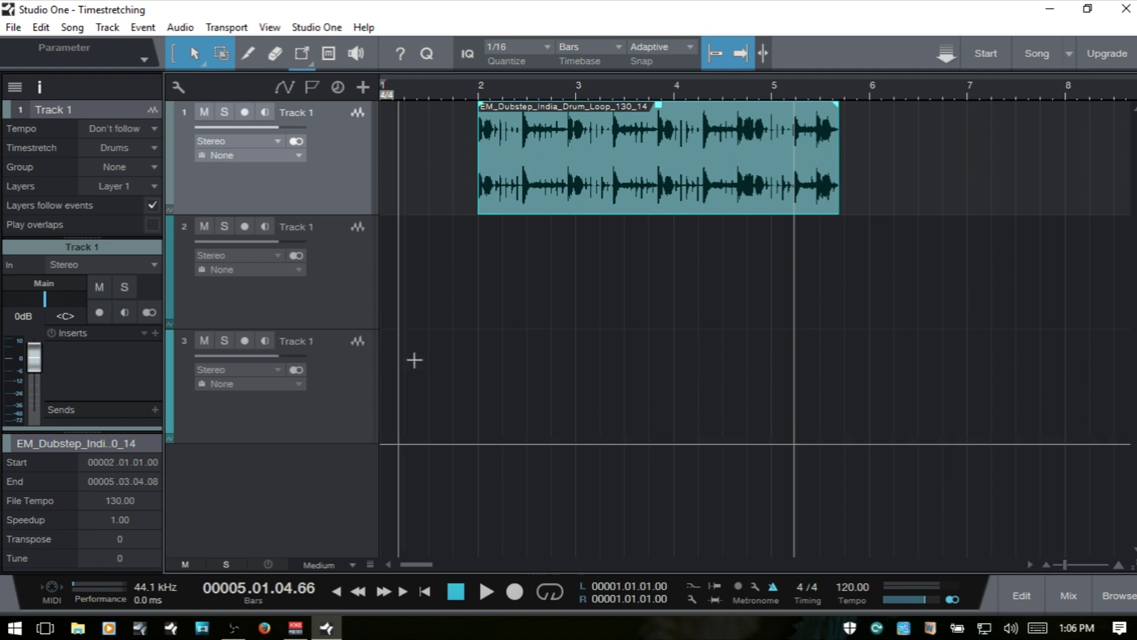
Step: Switch Track 1 to Timestretch so the loop spans bars 2–6, then play it back
left_click(115, 128)
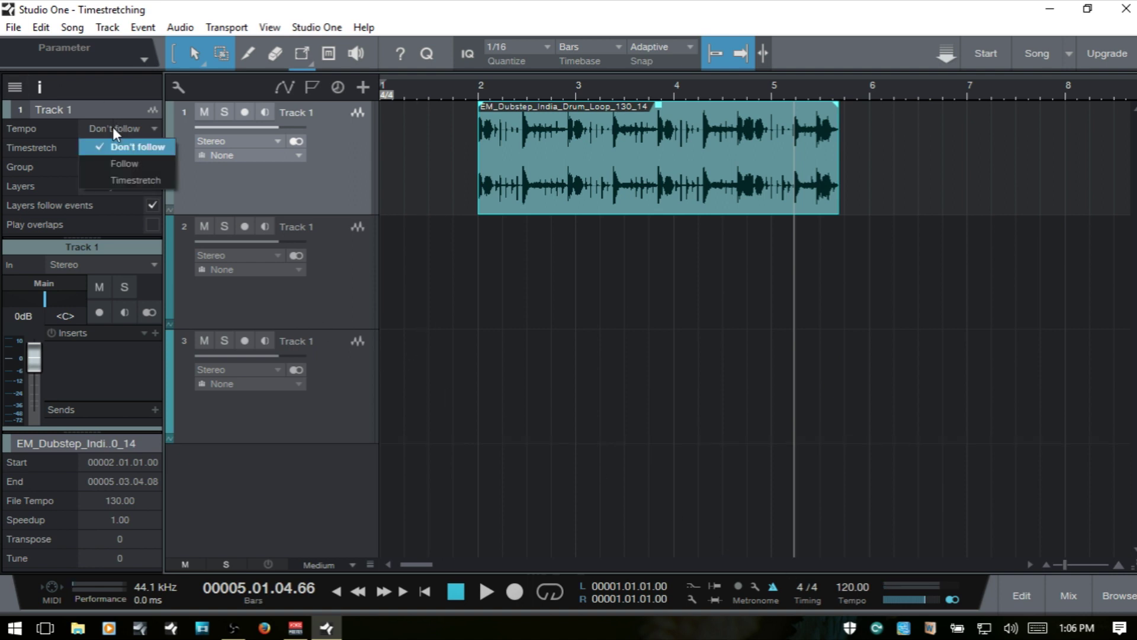
left_click(121, 180)
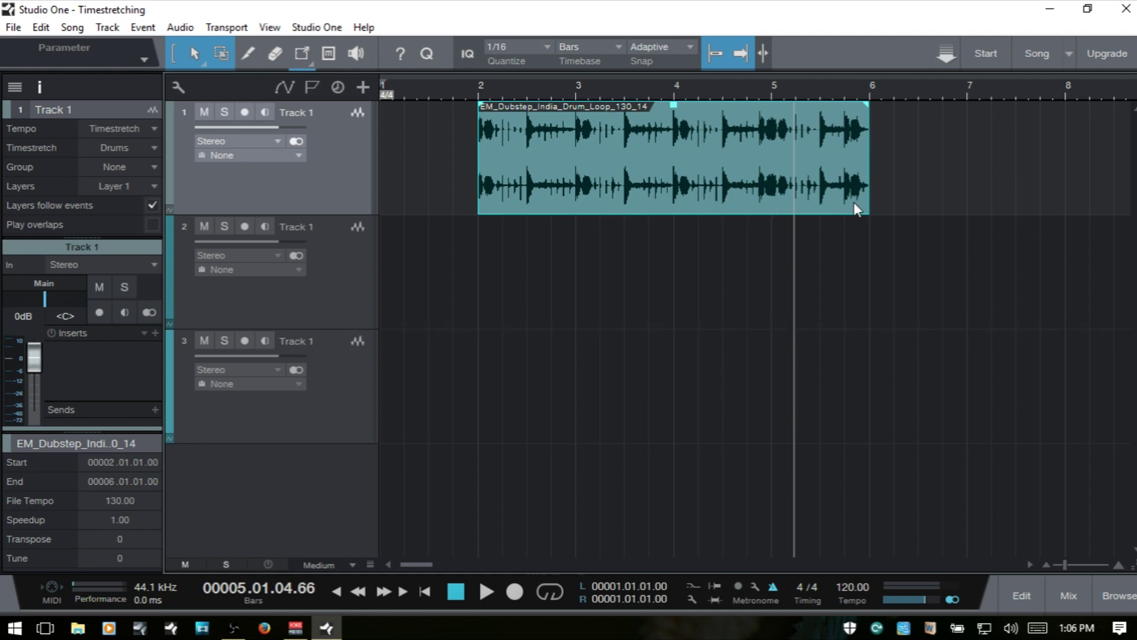
left_click(448, 98)
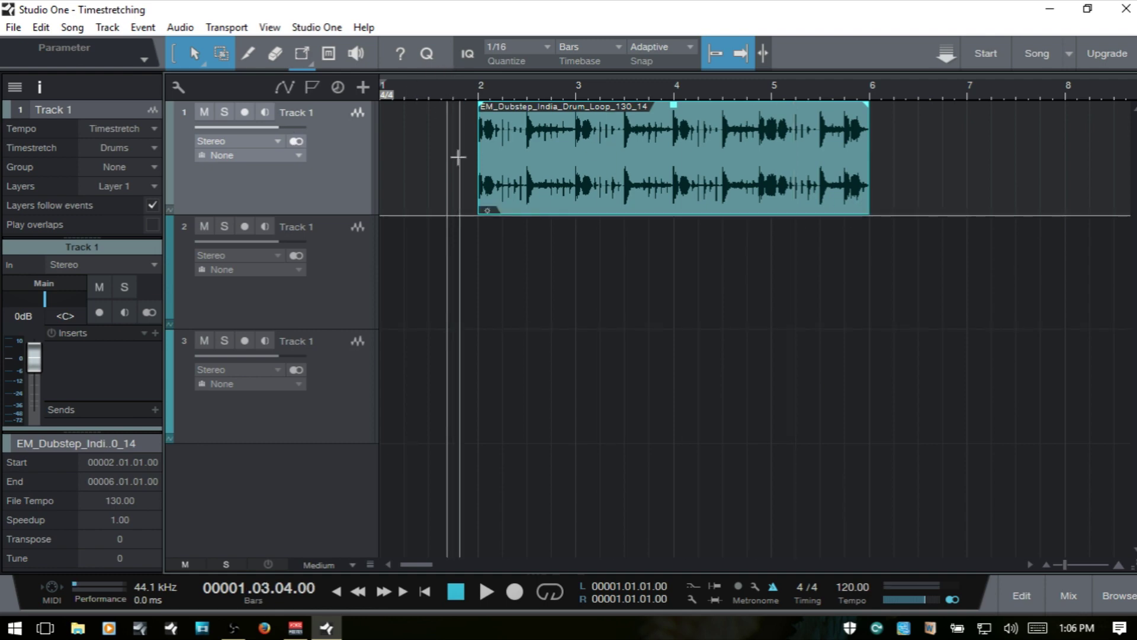
key("space")
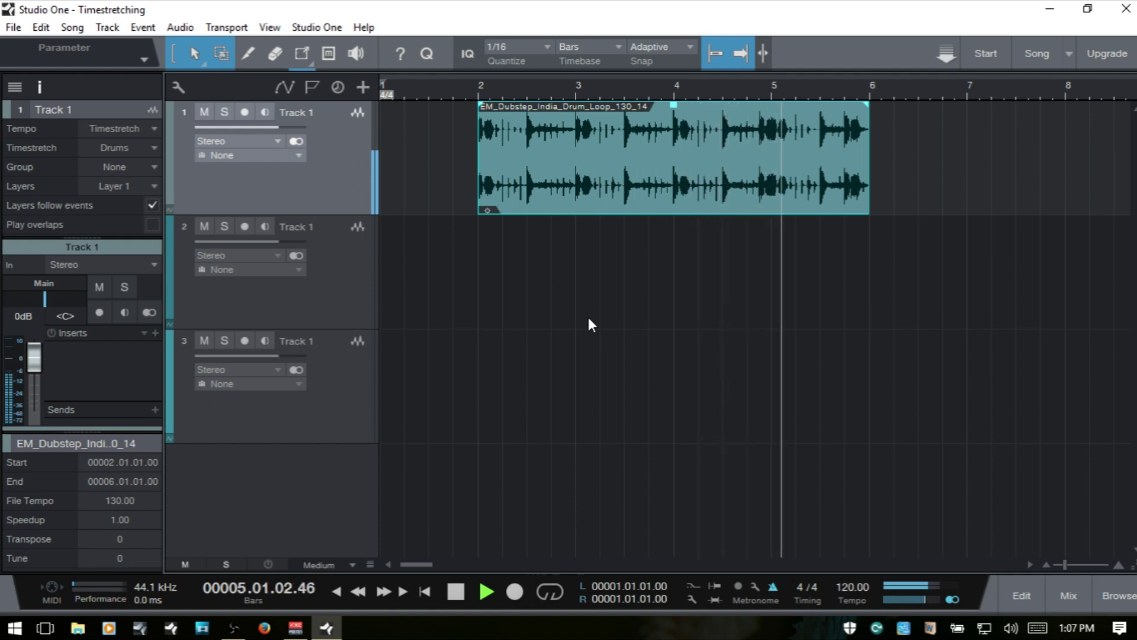
key("space")
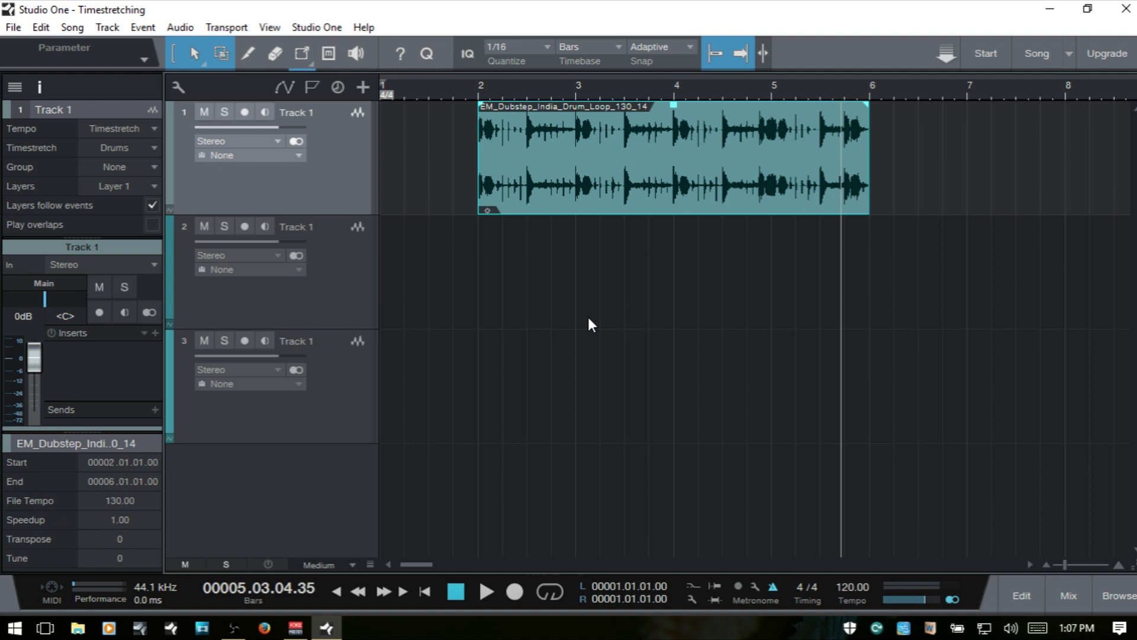
Step: Set the second track's tempo mode to Timestretch
left_click(332, 289)
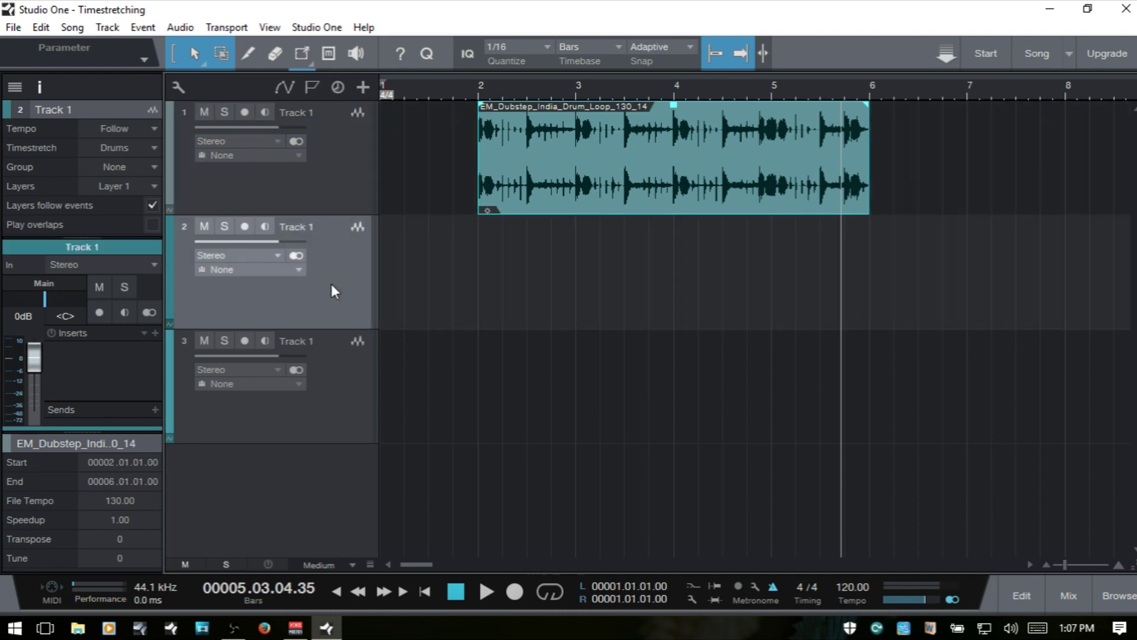
left_click(121, 127)
left_click(124, 180)
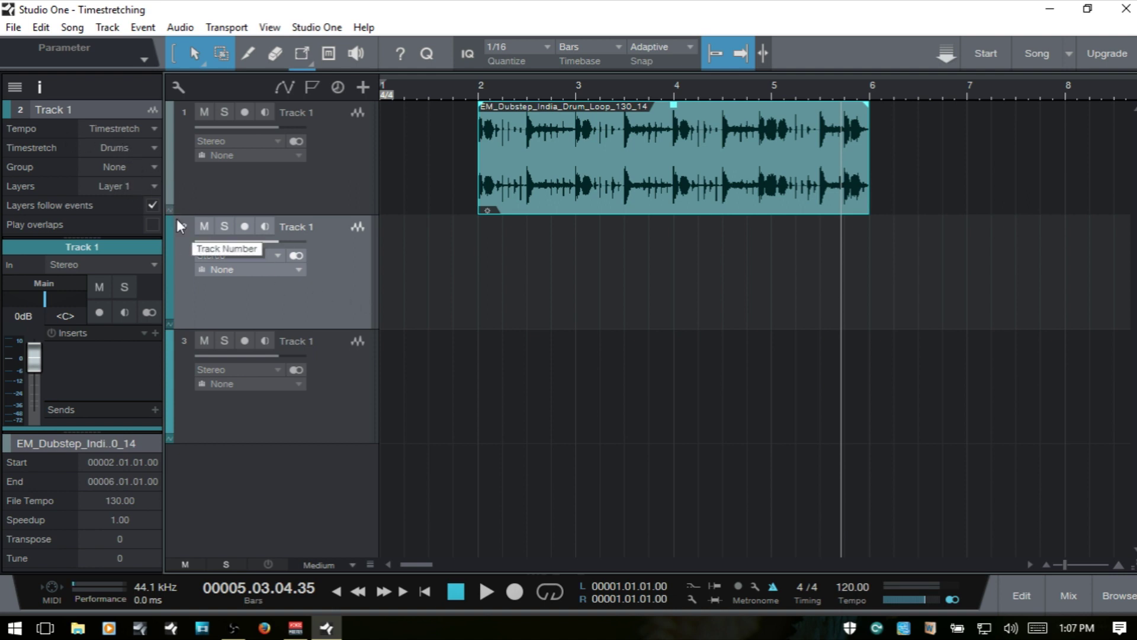
Step: Place the EM_Dubstep_India_Drum_Loop_140_18 loop on Track 2 starting at bar 1
key("F5")
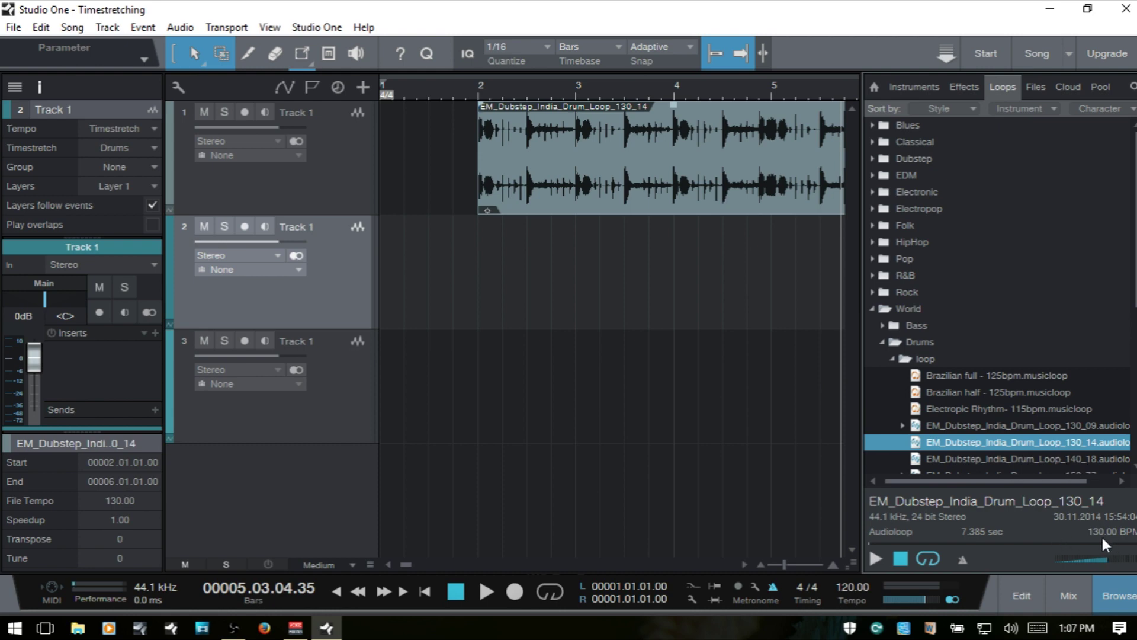
left_click(1005, 459)
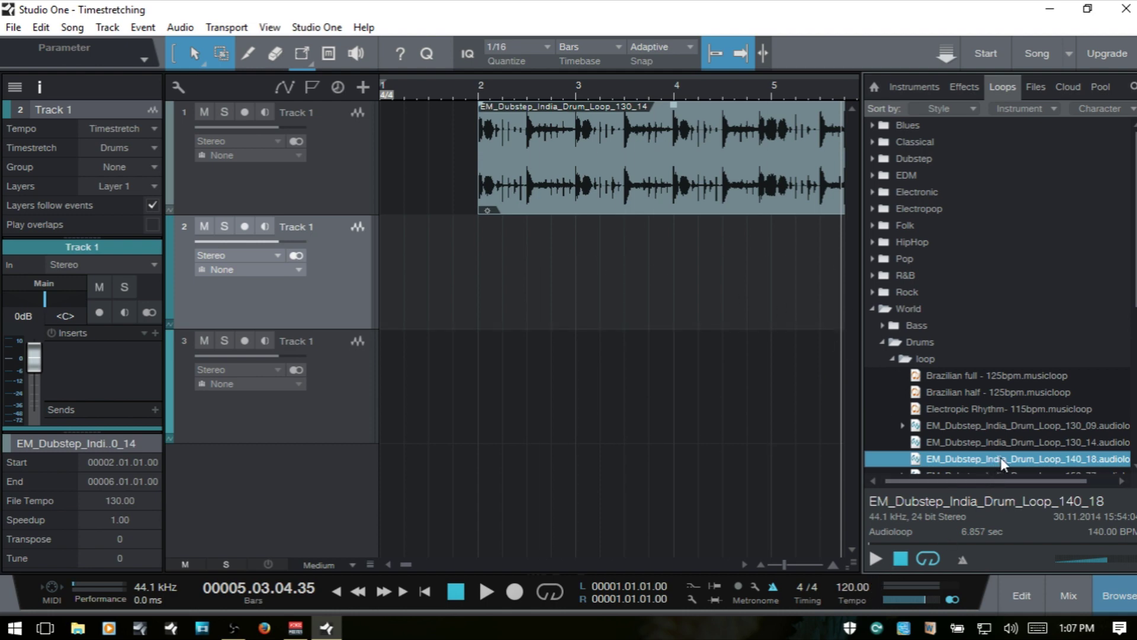
left_click_drag(1002, 463, 401, 289)
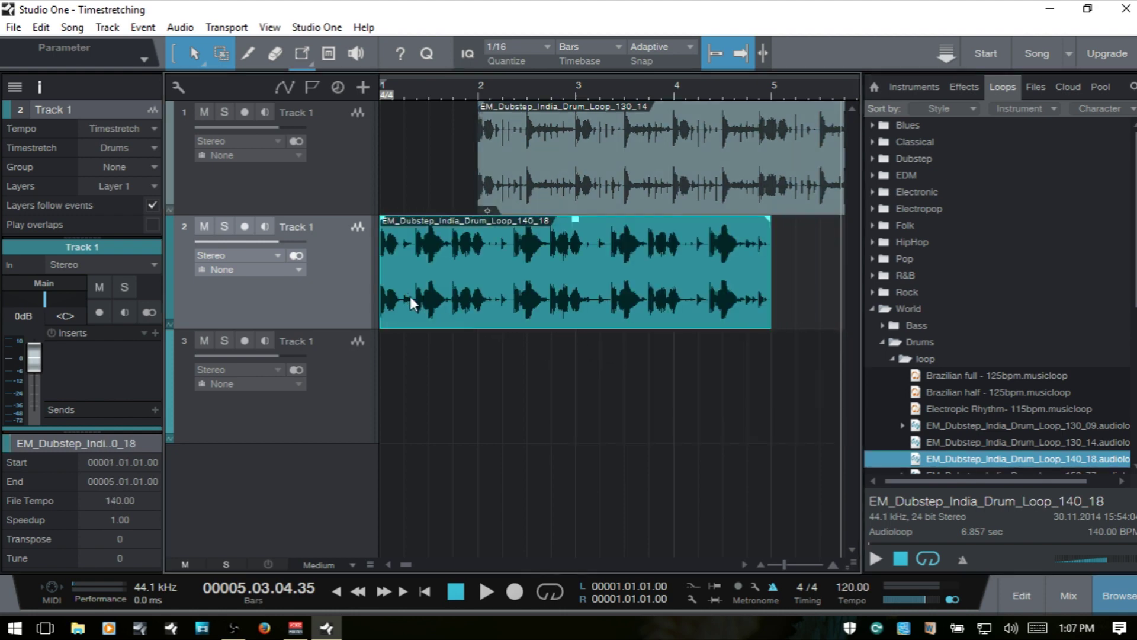
Step: Mute Track 1 and play the 140 BPM loop on Track 2 from the song start
left_click(204, 110)
key("Home")
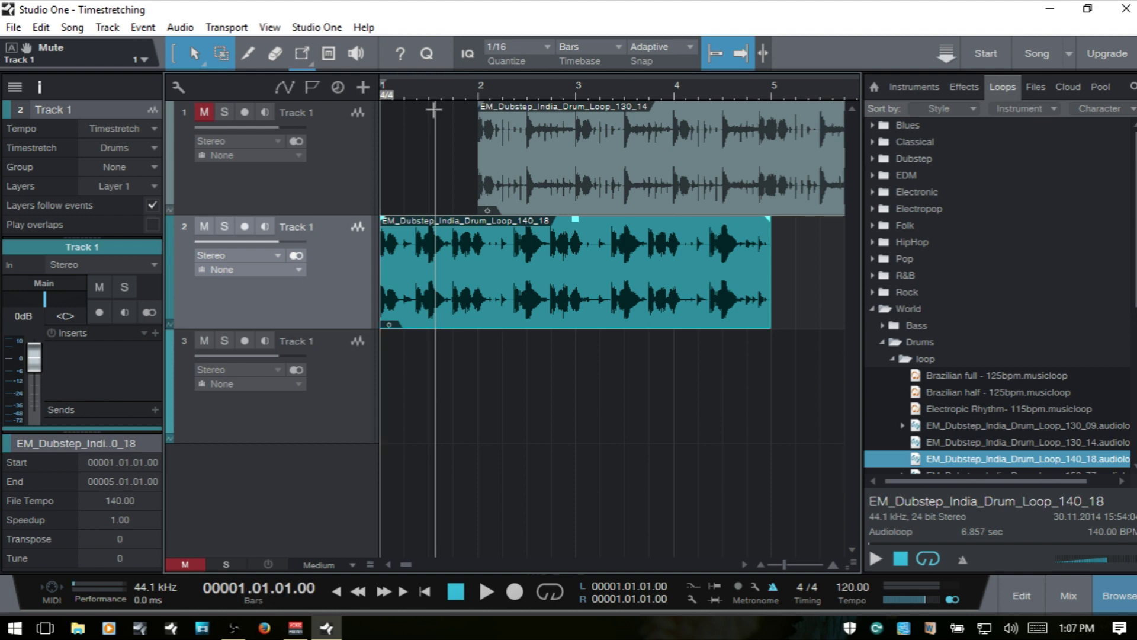
key("space")
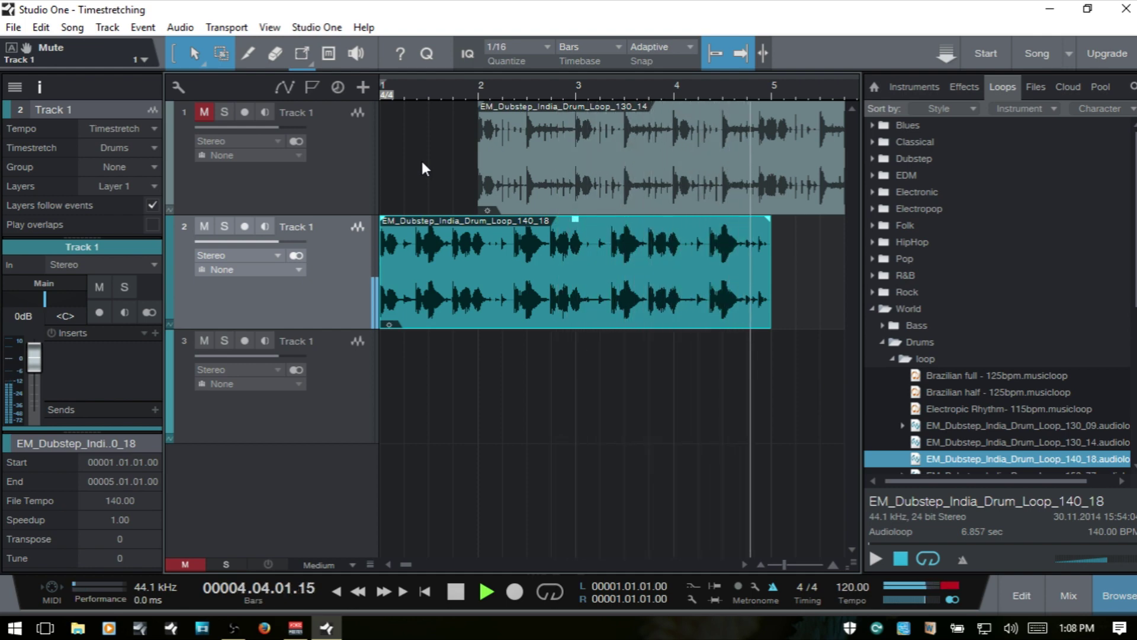
key("space")
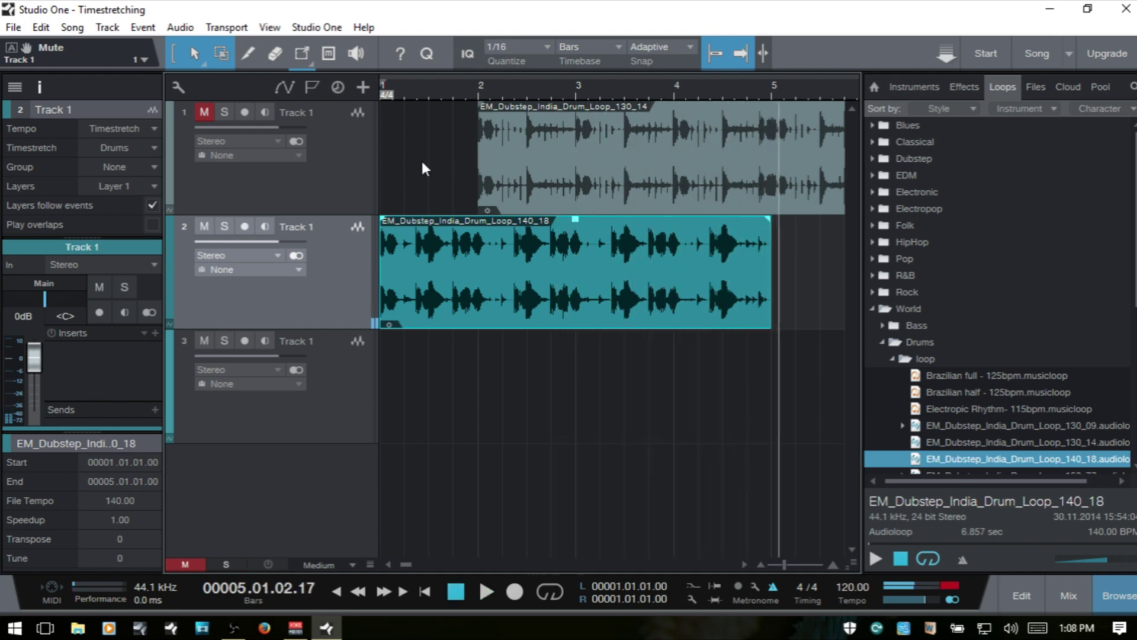
left_click(152, 148)
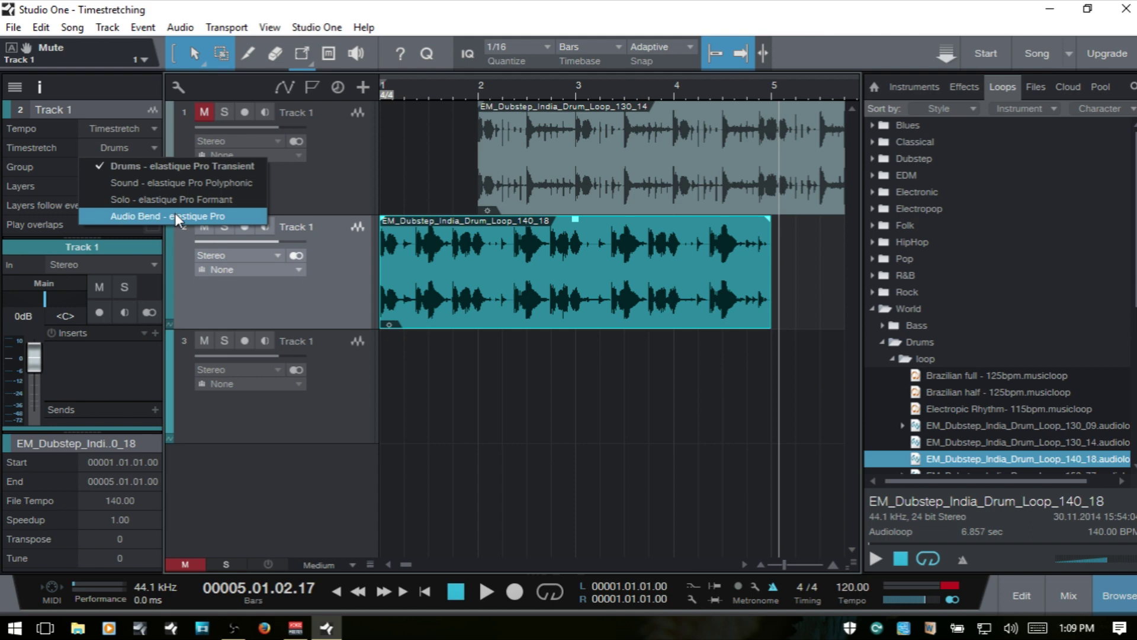
left_click(320, 179)
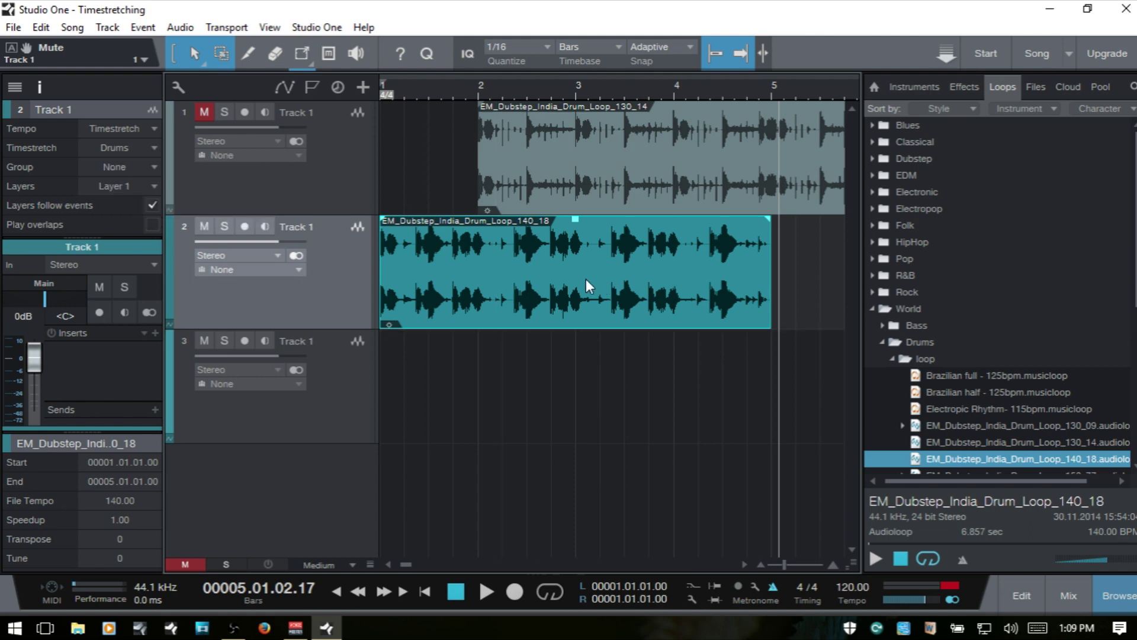
Step: Delete the drum loops from both Track 2 and Track 1
key("Delete")
left_click(585, 201)
key("Delete")
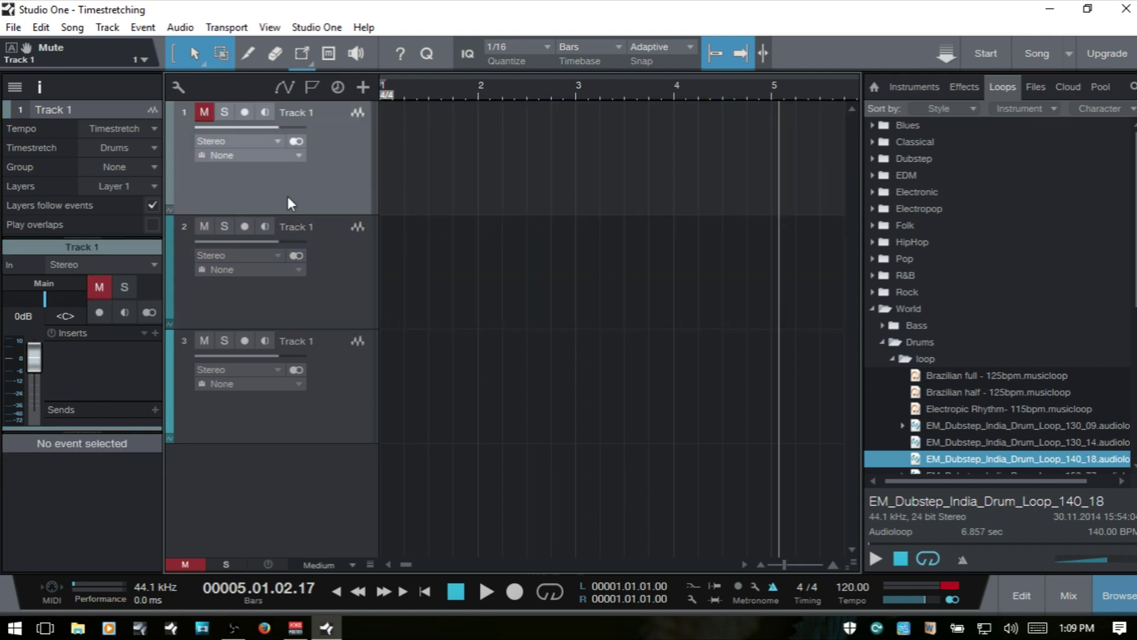
Step: Set Track 1 to Don't follow, song tempo to 100 BPM, and select the 130_09 loop
left_click(132, 134)
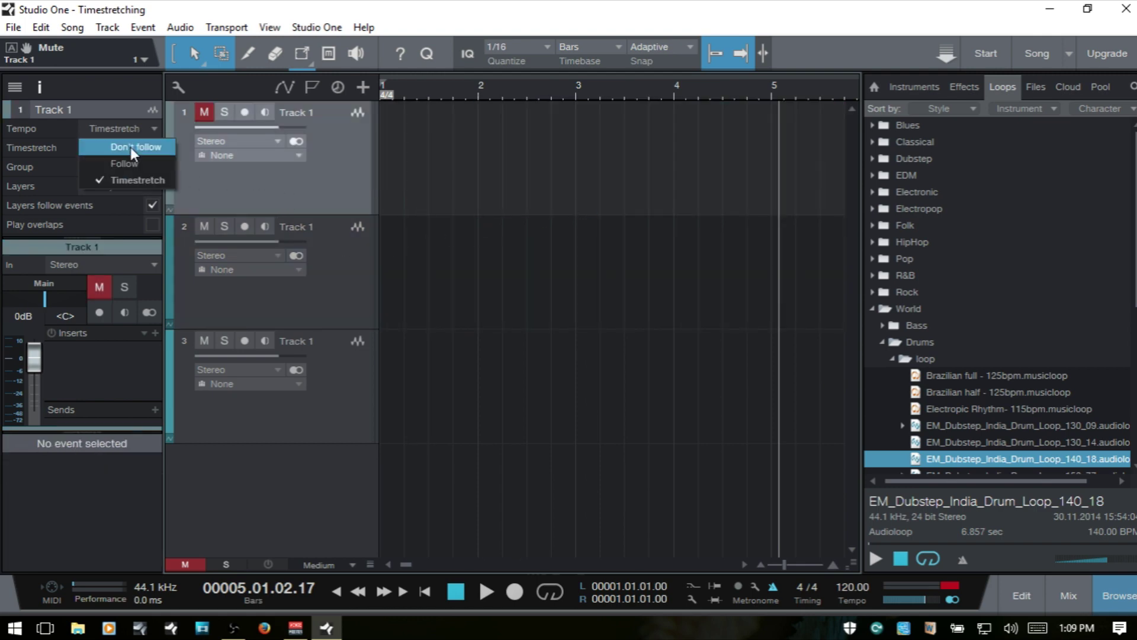
left_click(130, 146)
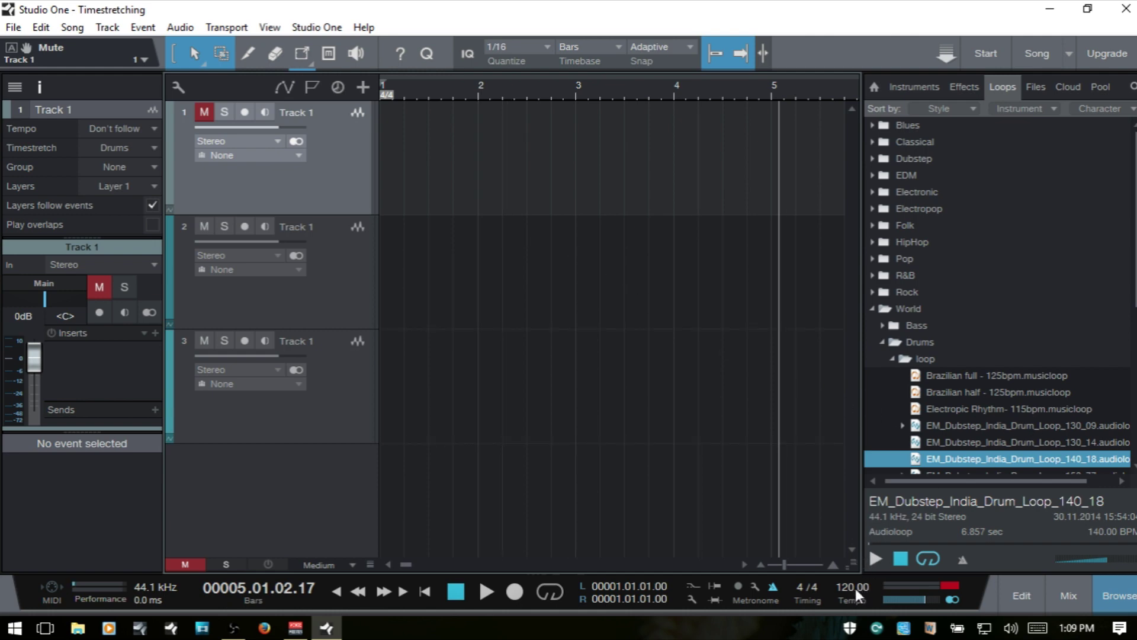
type("100")
key("Return")
left_click(987, 426)
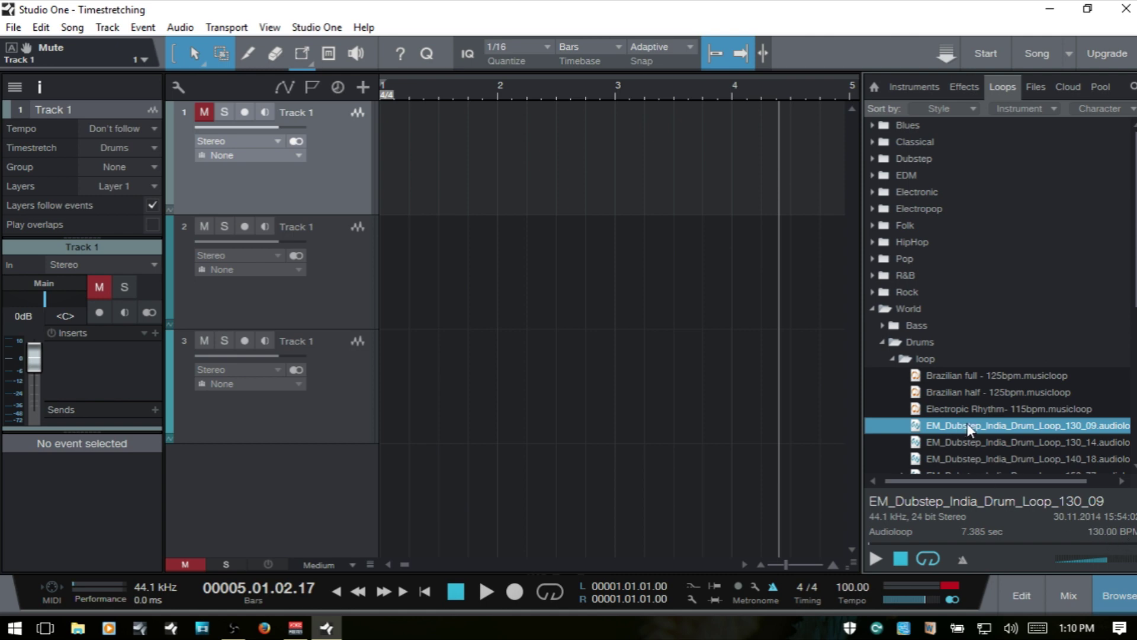
Step: Place the 130_09 drum loop at bar 1 on Track 1, unmute the track, and play it back
left_click_drag(966, 423, 404, 152)
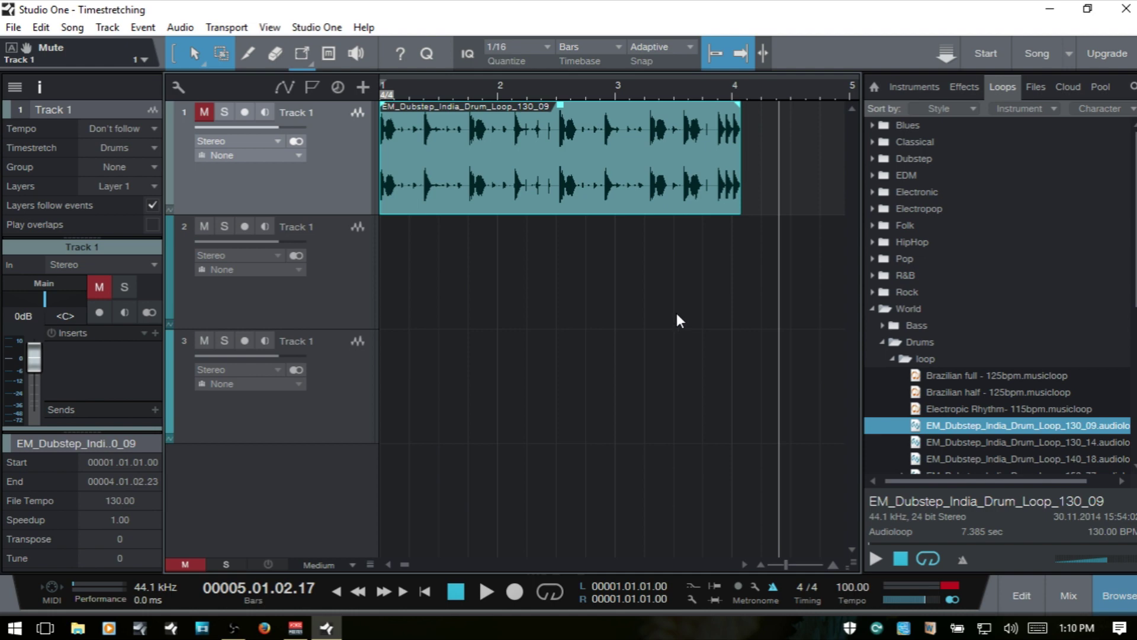
key("Home")
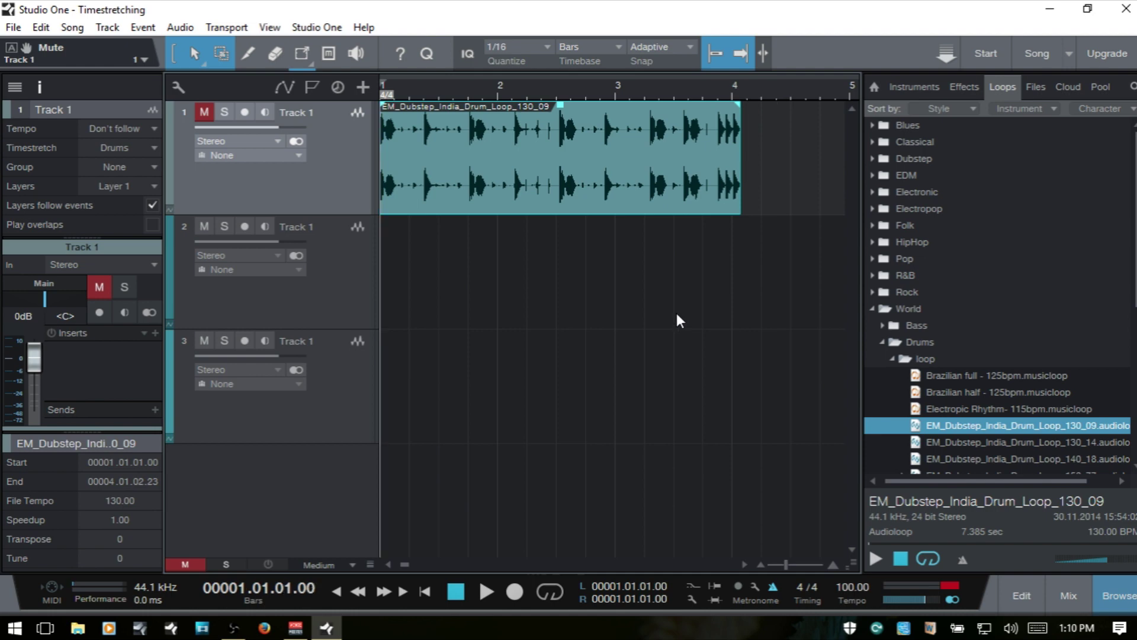
key("space")
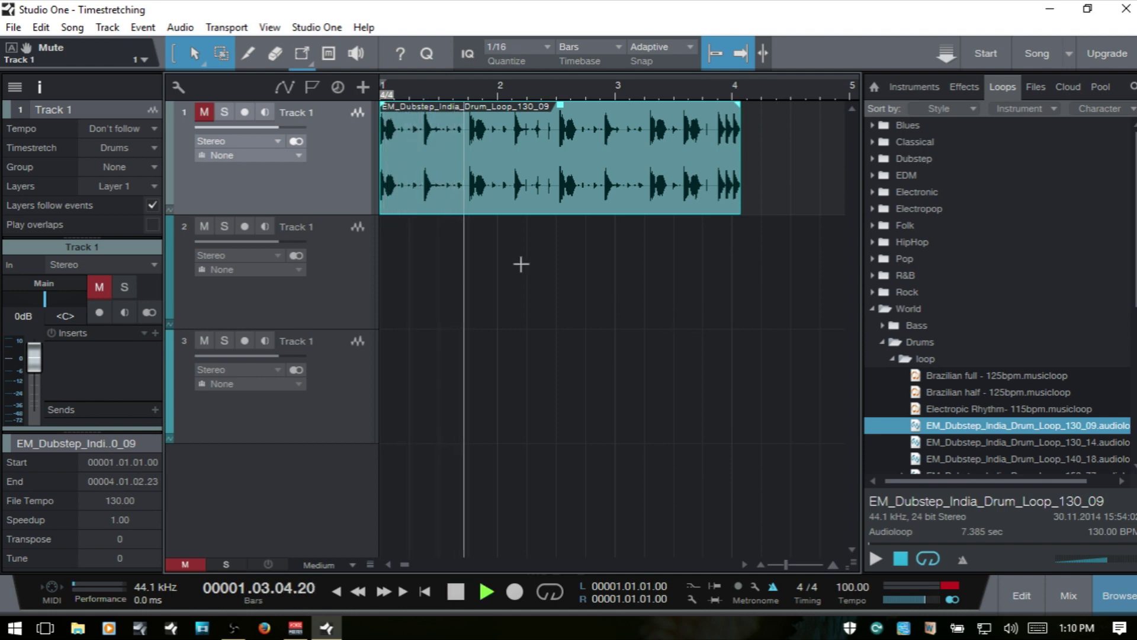
left_click(203, 112)
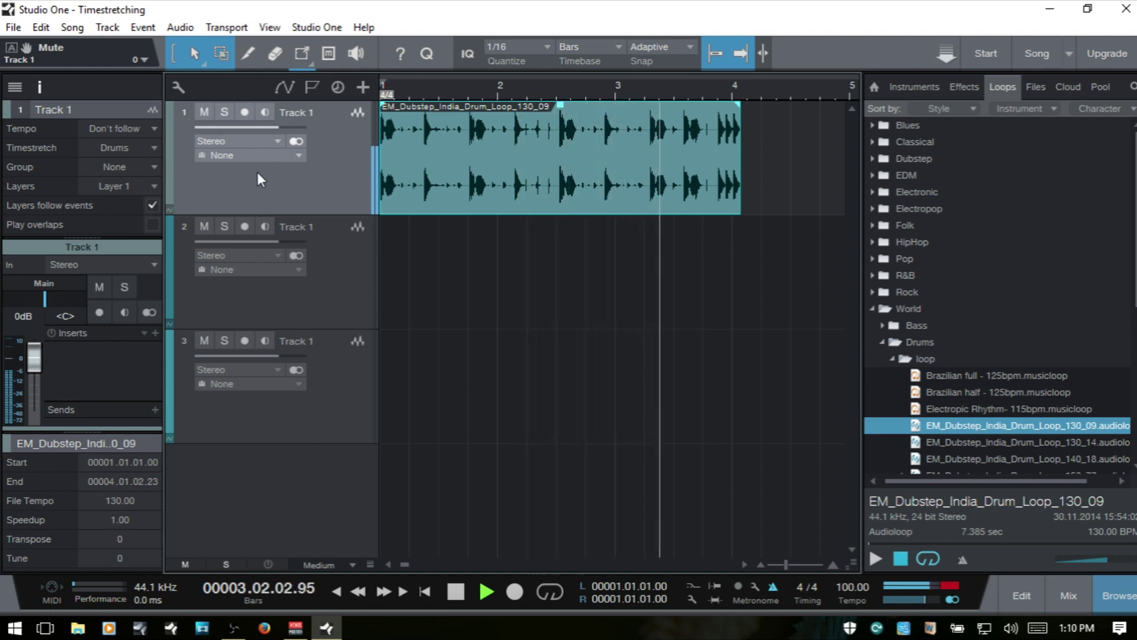
key("space")
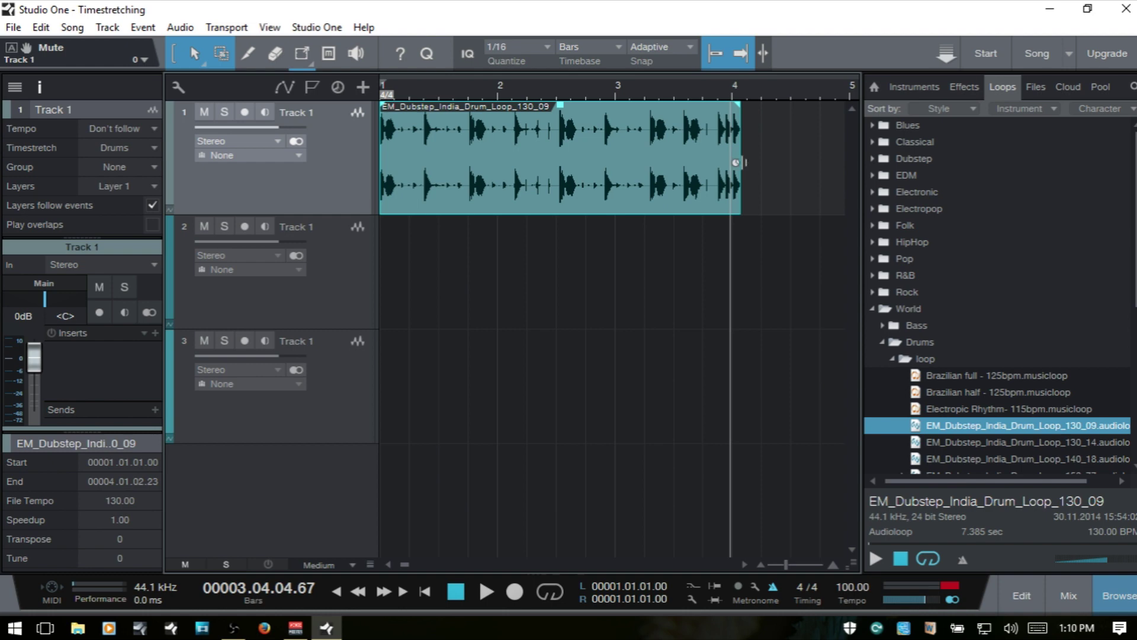
Step: Time-stretch the 130_09 loop to end at bar 5, play it from the start, then delete it
left_click_drag(736, 162, 817, 161)
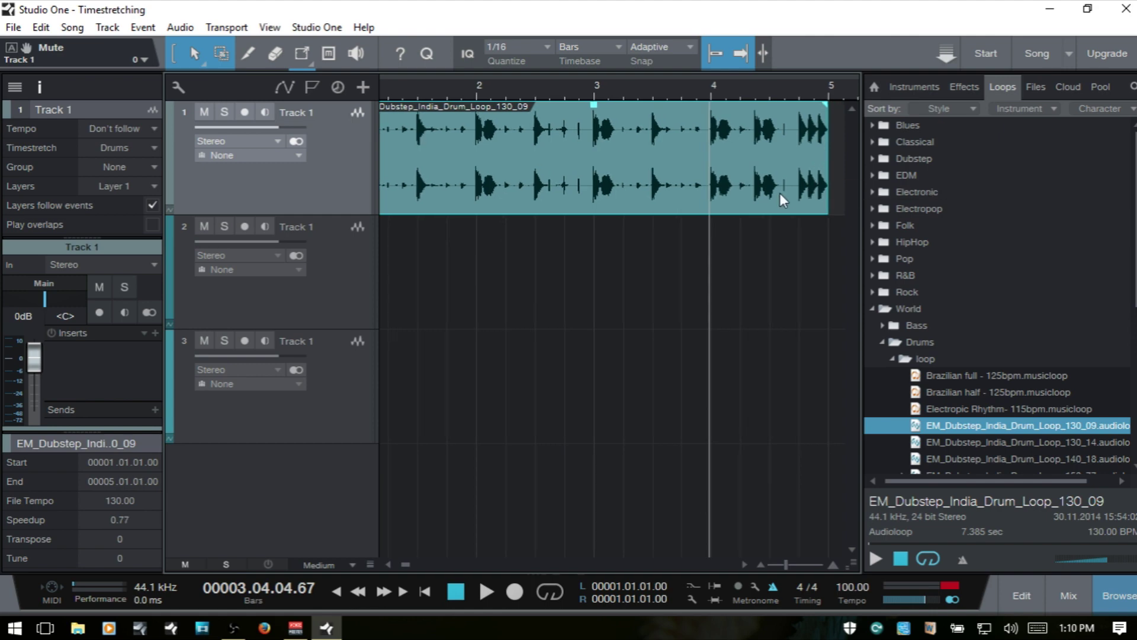
key("Home")
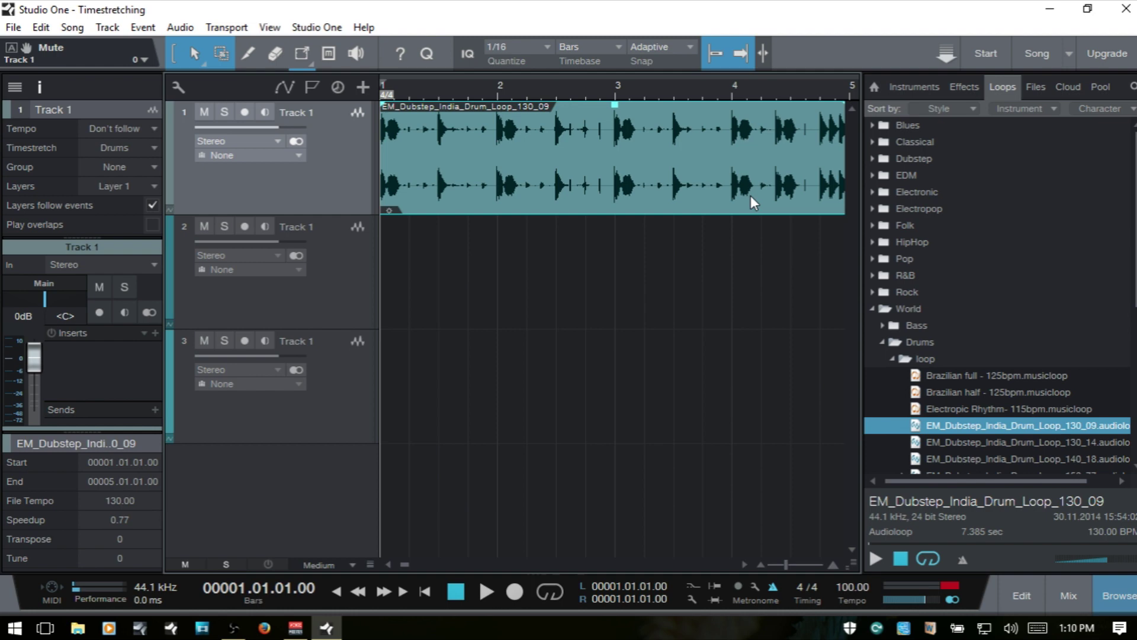
key("space")
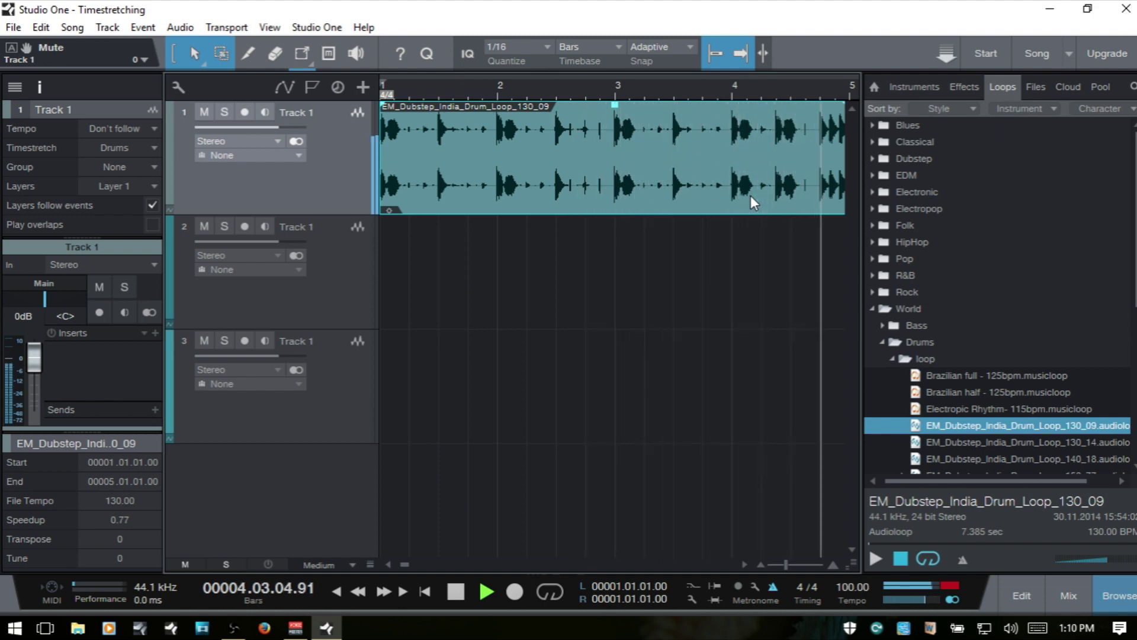
key("space")
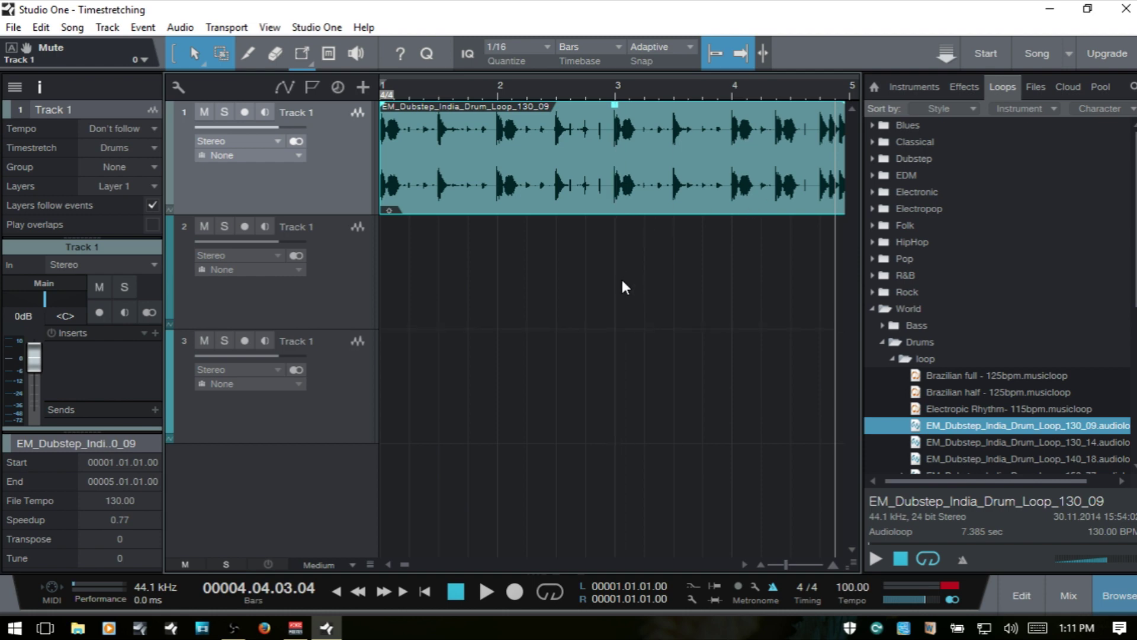
key("Delete")
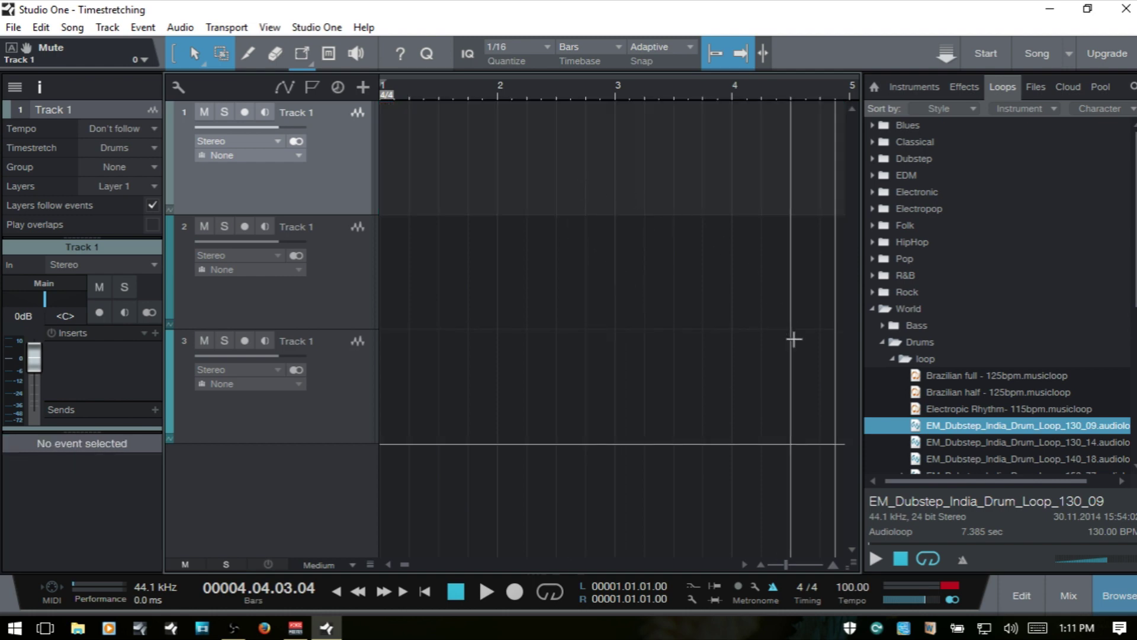
Step: Add dance.wav from the Files list to Track 1, trimming and slipping it to start at bar 2
key("F9")
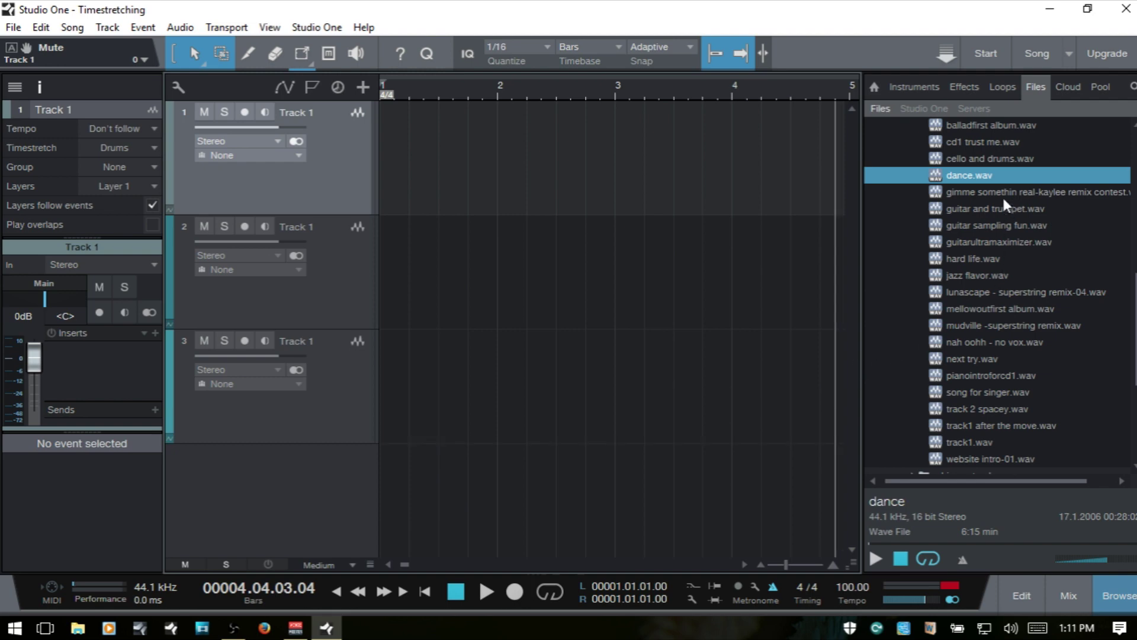
left_click_drag(972, 173, 408, 148)
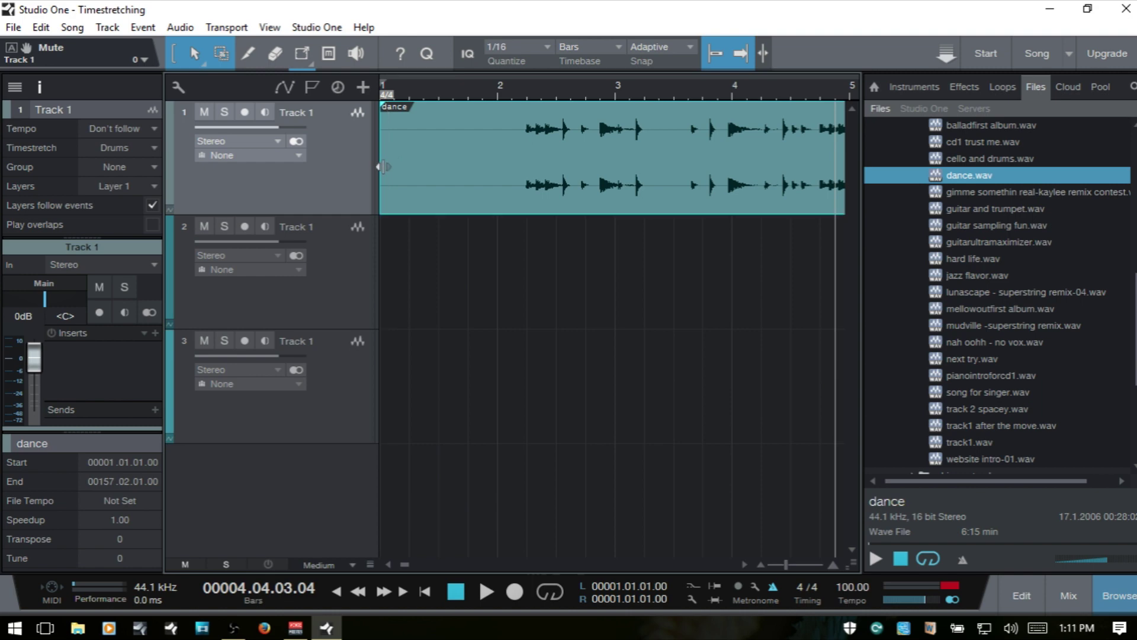
left_click_drag(382, 166, 527, 165)
left_click_drag(628, 163, 608, 156)
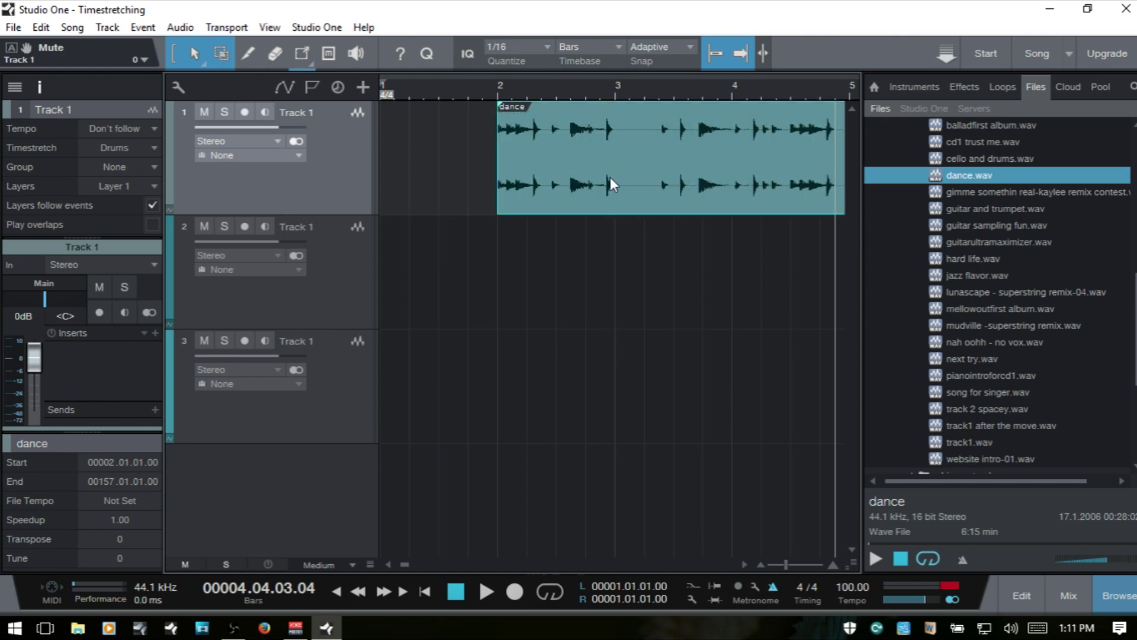
Step: Hide the browser and play the dance audio from just before bar 2
left_click(465, 88)
key("F5")
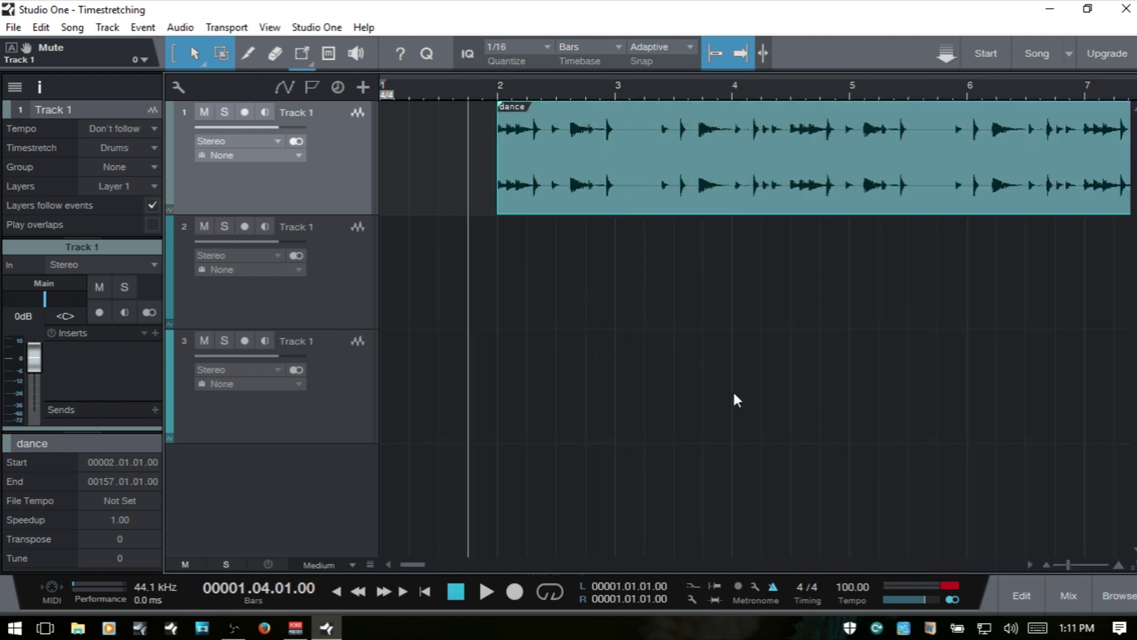
key("space")
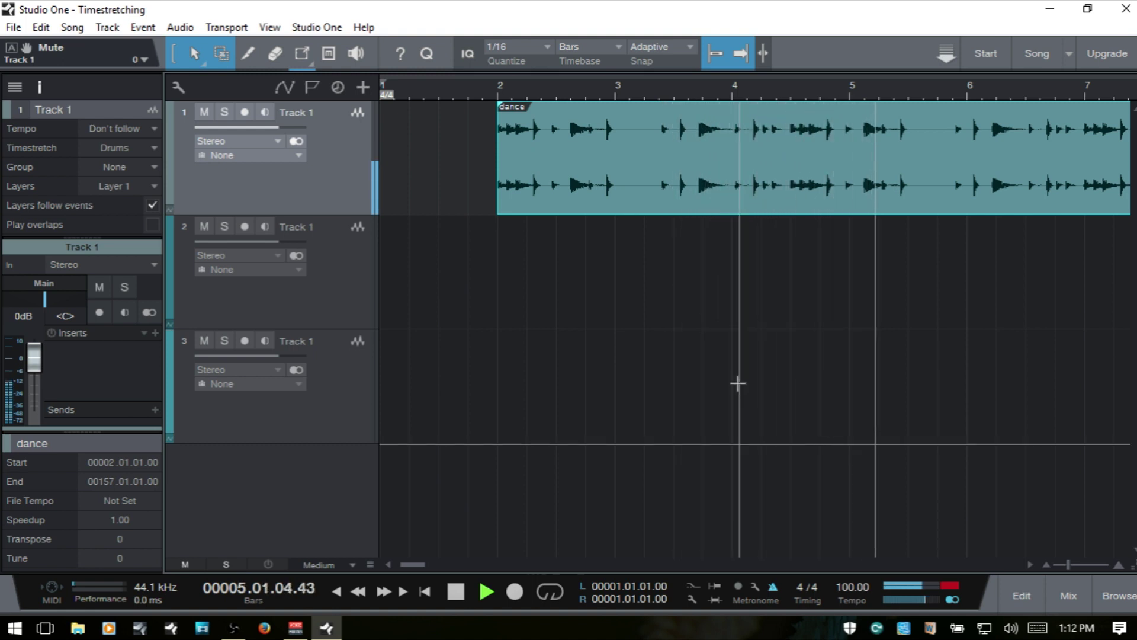
Step: Move the dance event back to bar 1 and audition it from around bar 4
key("space")
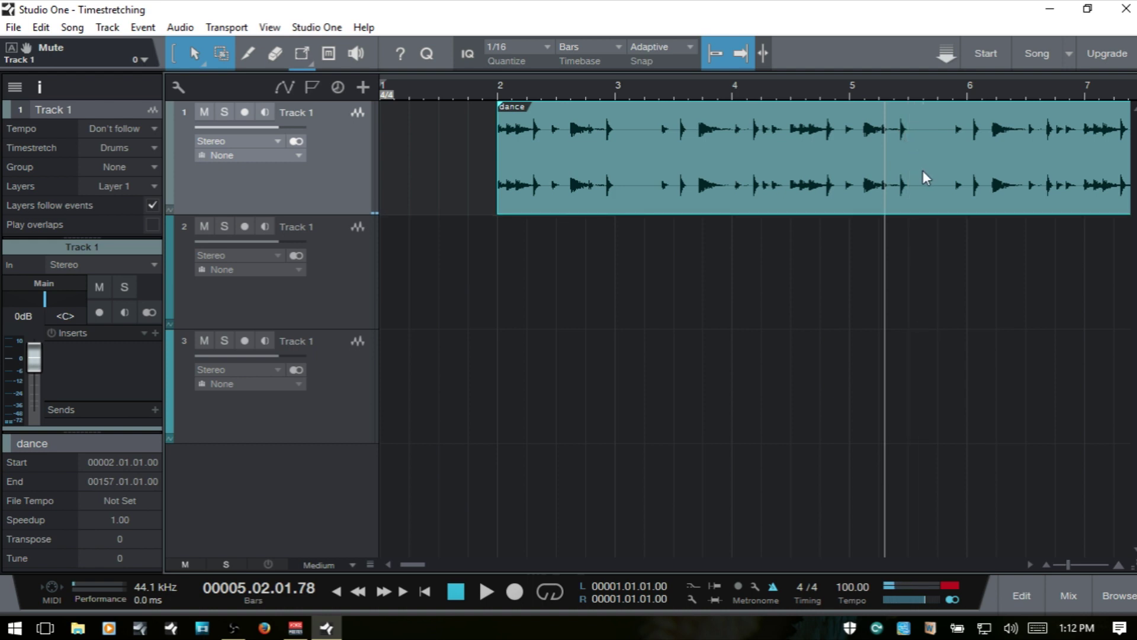
left_click_drag(922, 169, 779, 168)
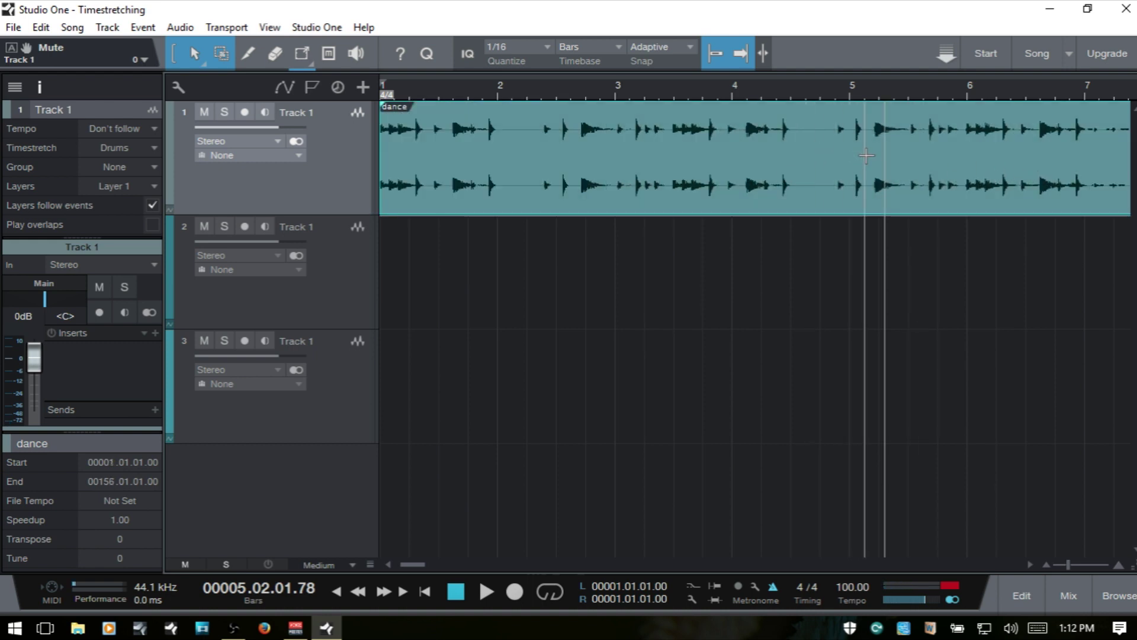
left_click(783, 90)
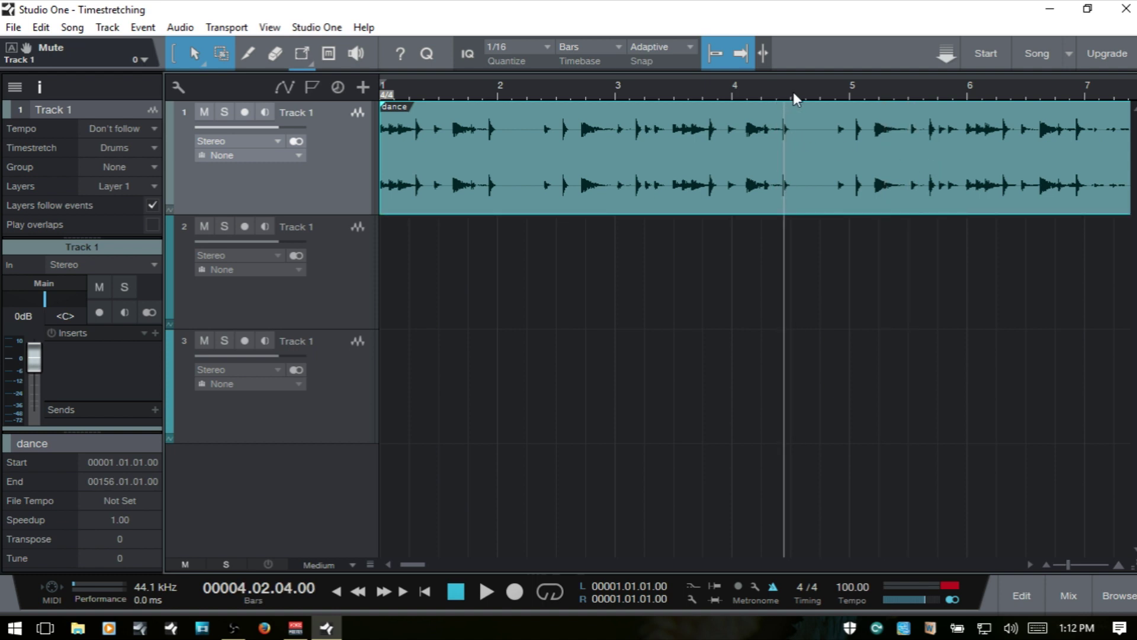
key("space")
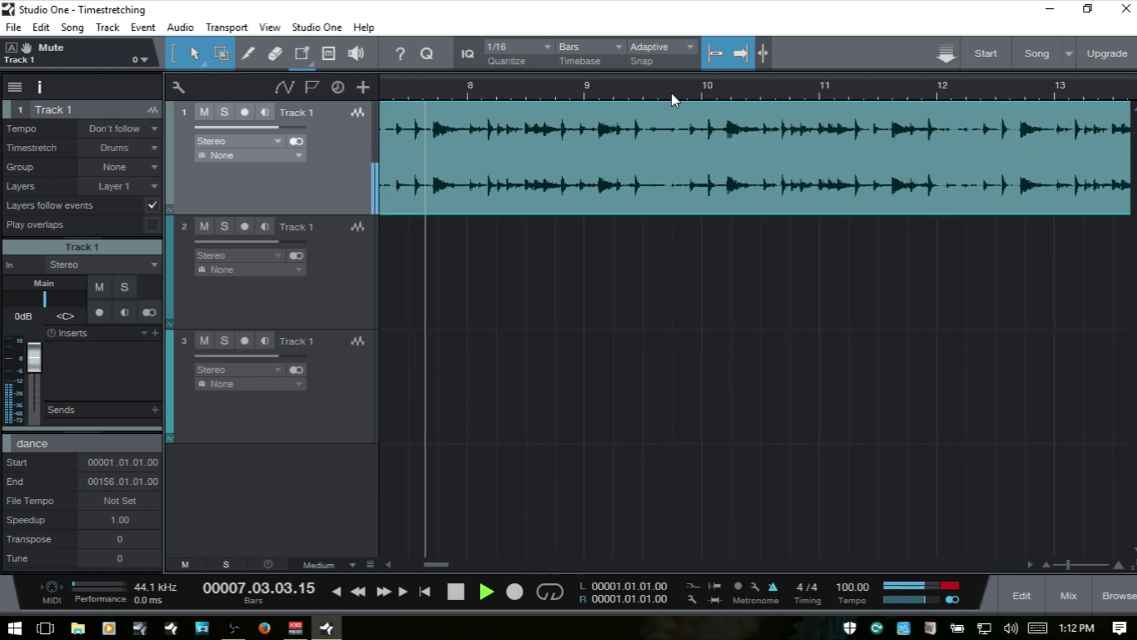
key("Home")
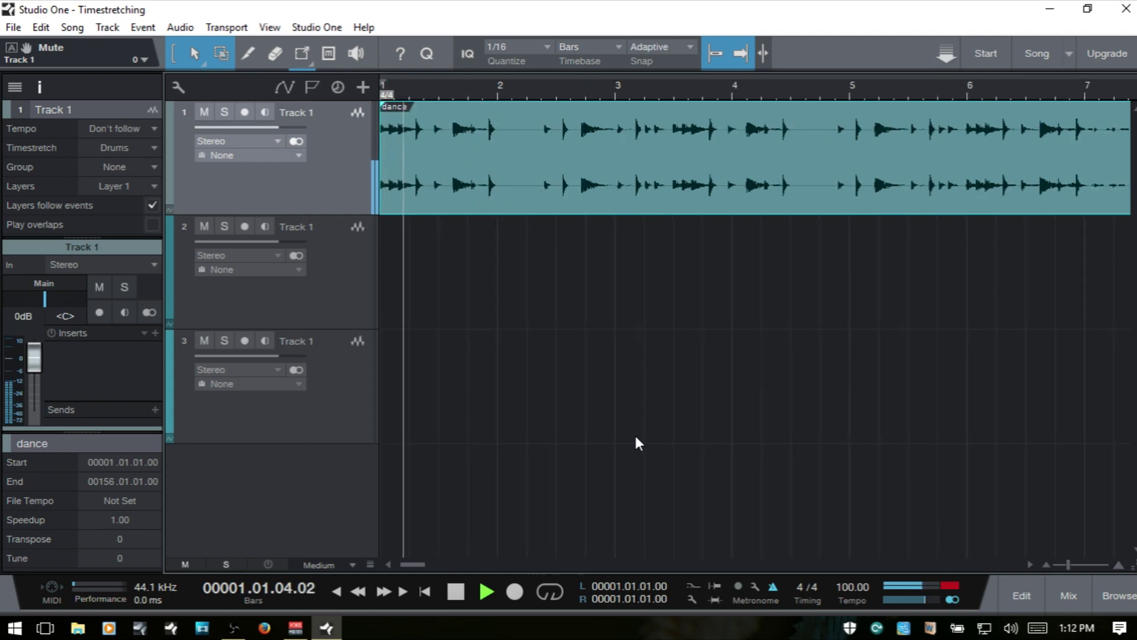
Step: Split the dance event at bar 5 and delete the section after the cut
key("5")
left_click(858, 130)
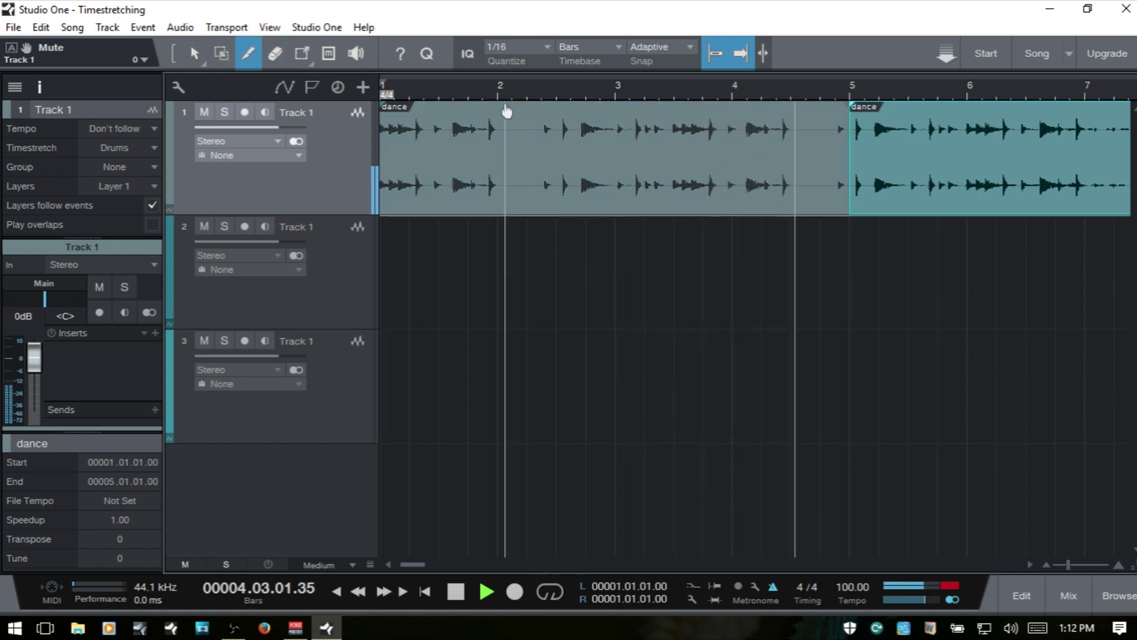
key("1")
key("space")
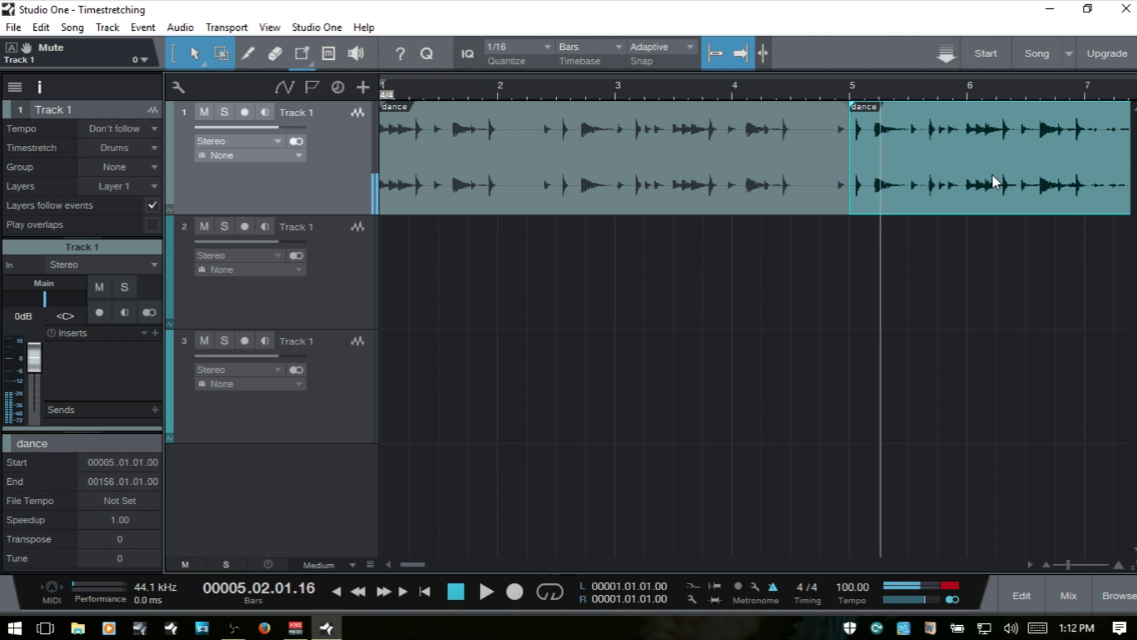
key("Delete")
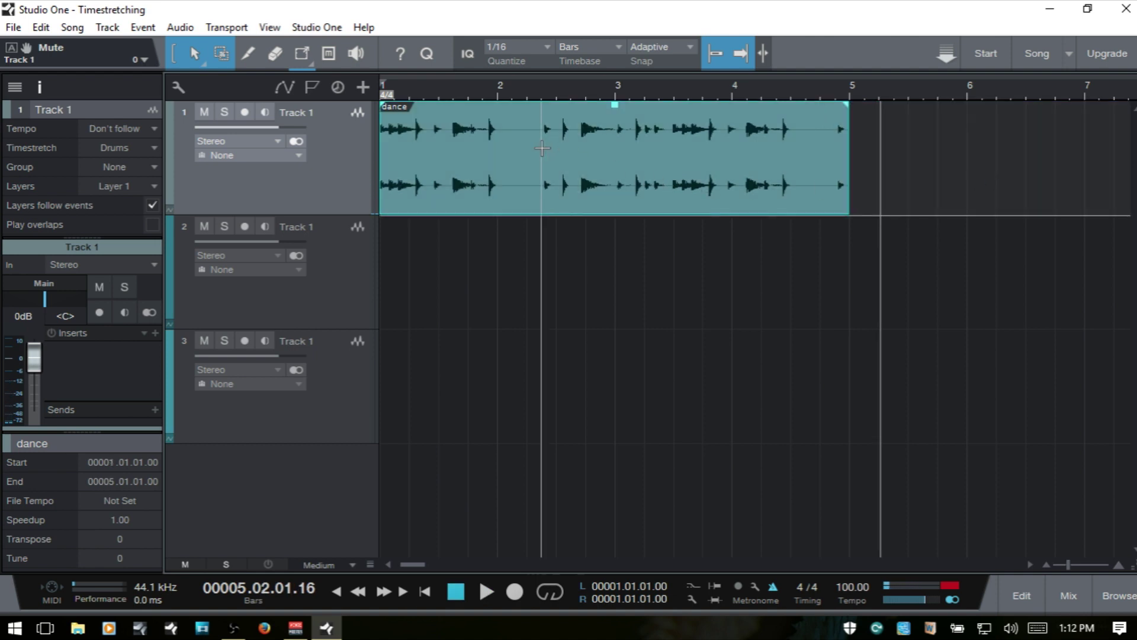
Step: Move the four-bar dance event to start at bar 2 and trim its end to bar 5 beat 3
left_click_drag(541, 149, 599, 148)
left_click(531, 183)
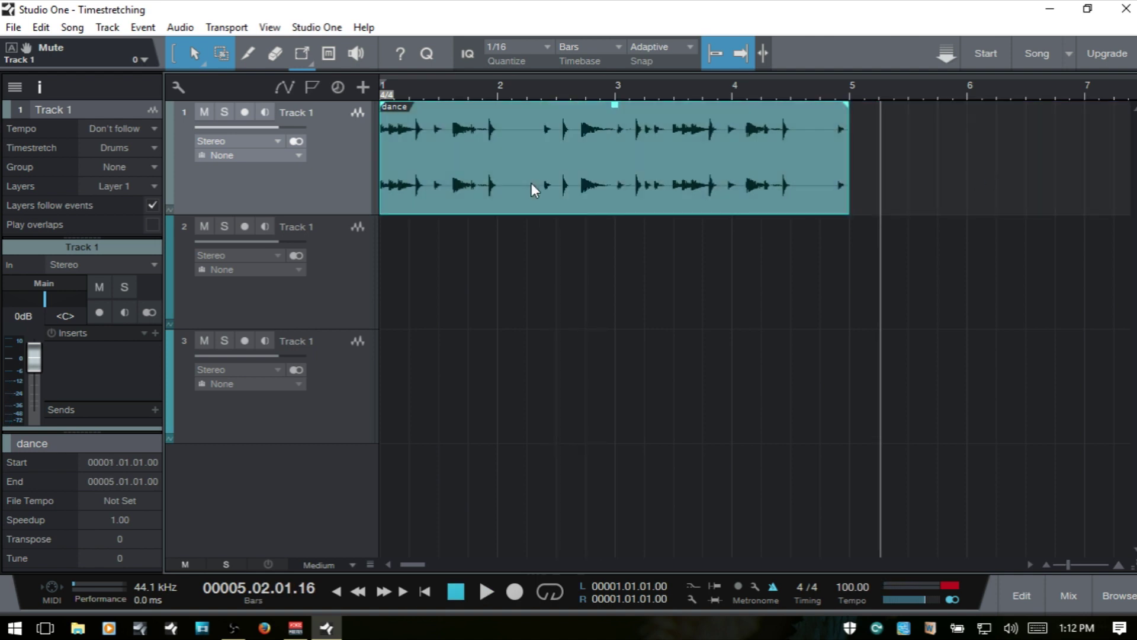
left_click_drag(528, 186, 645, 183)
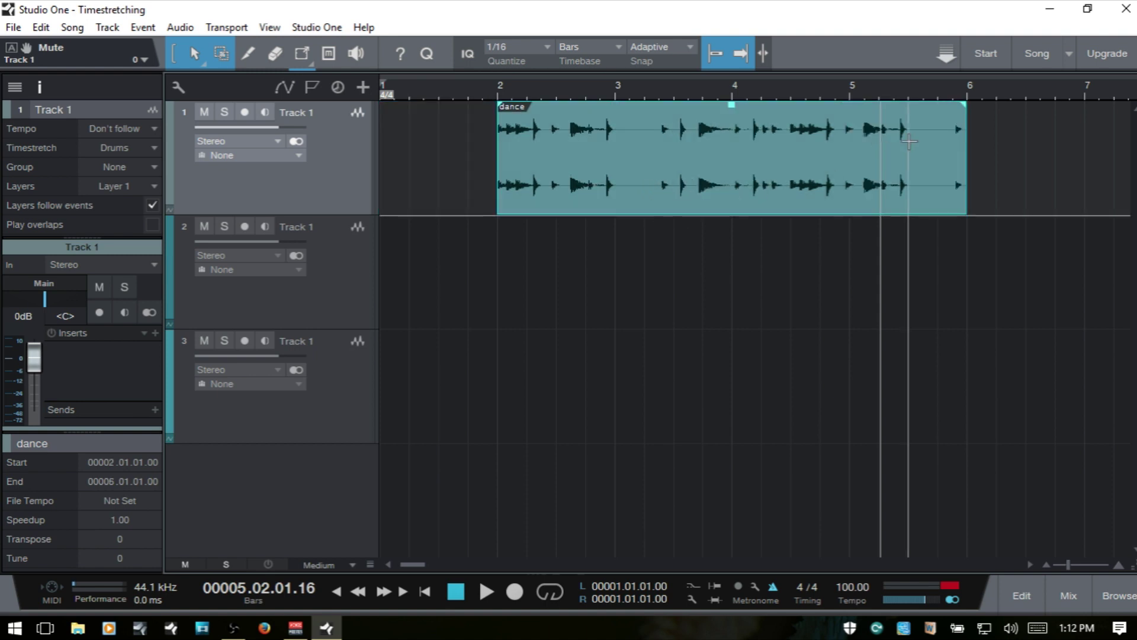
left_click_drag(966, 159, 914, 158)
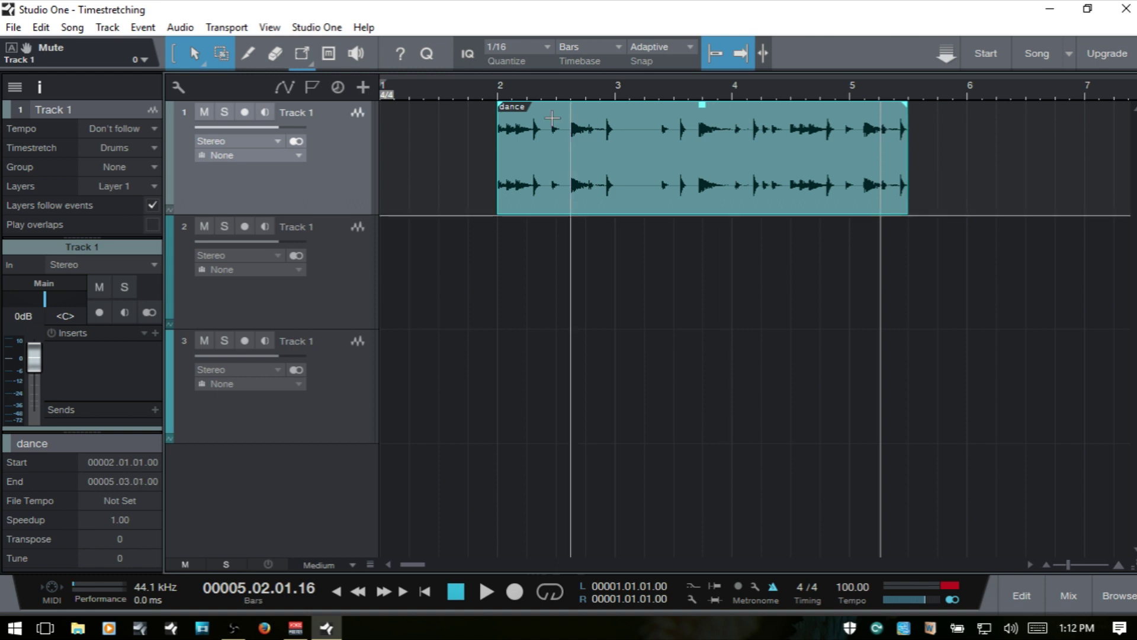
Step: Set the song position to bar 1 beat 4, leaving the dance event's File Tempo as Not Set
left_click(482, 92)
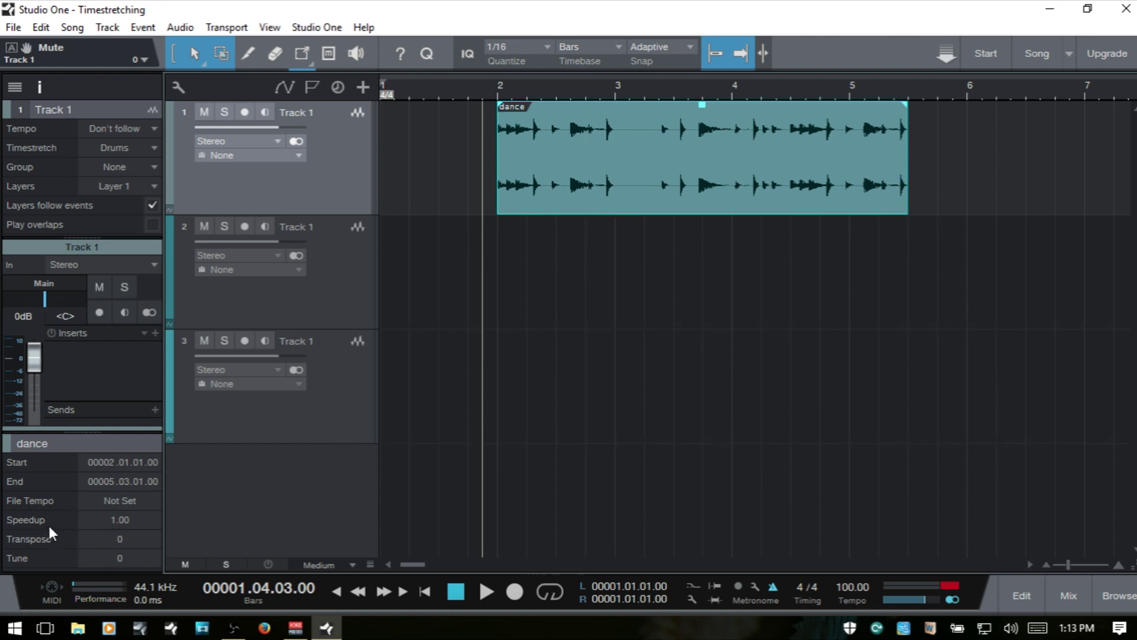
left_click(117, 502)
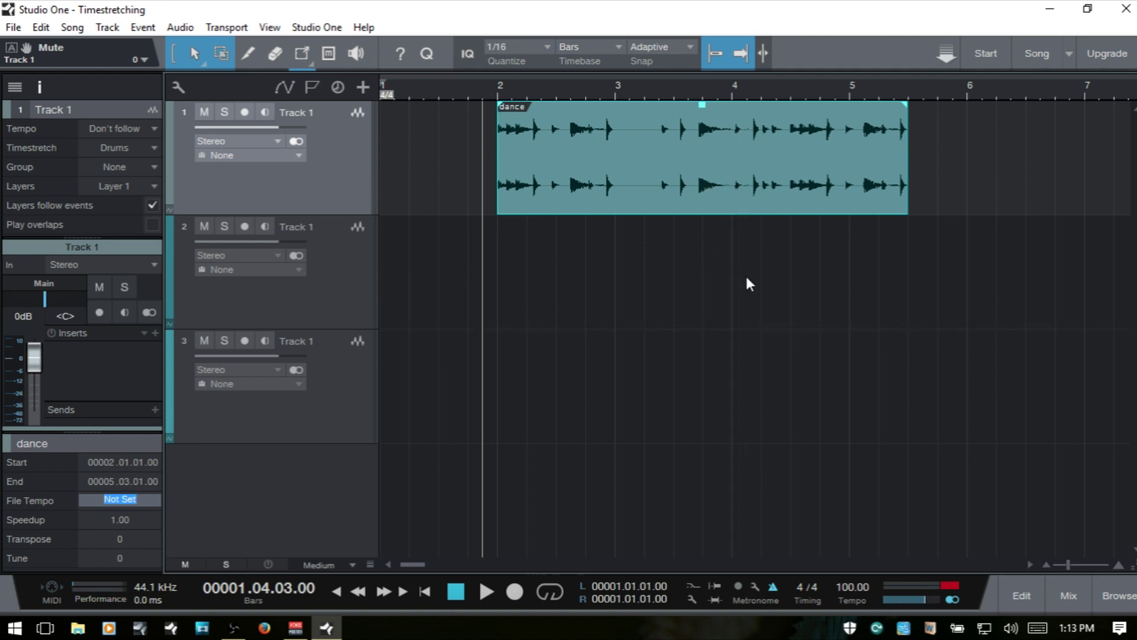
left_click(256, 491)
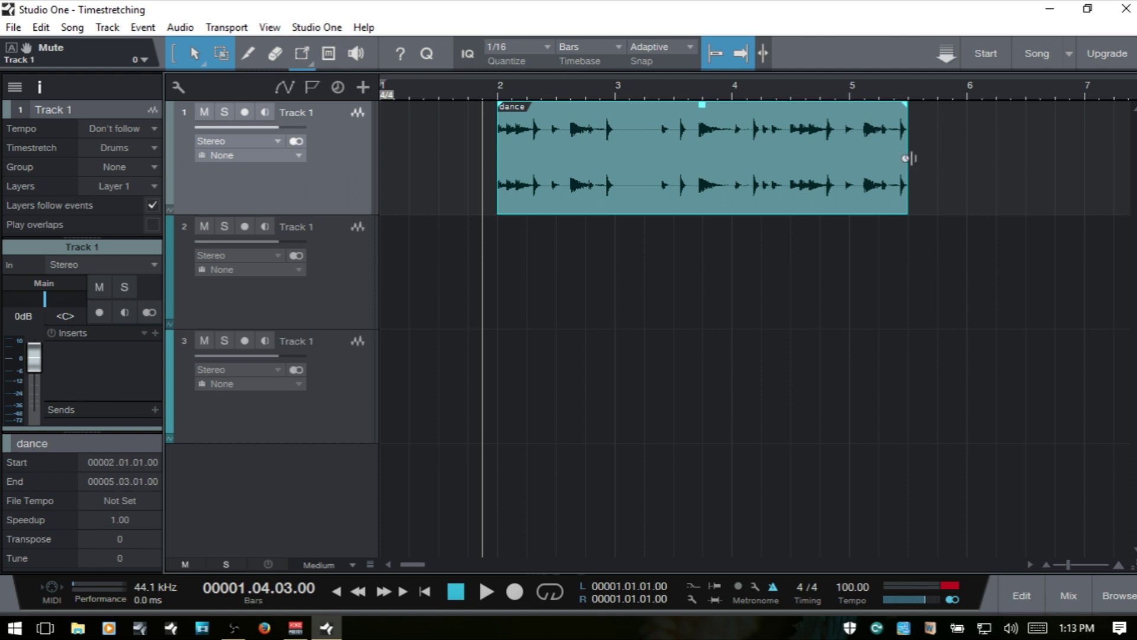
Step: Time-stretch the dance event to end at bar 6 (speedup 0.88), then undo the stretch
left_click_drag(908, 158, 963, 161)
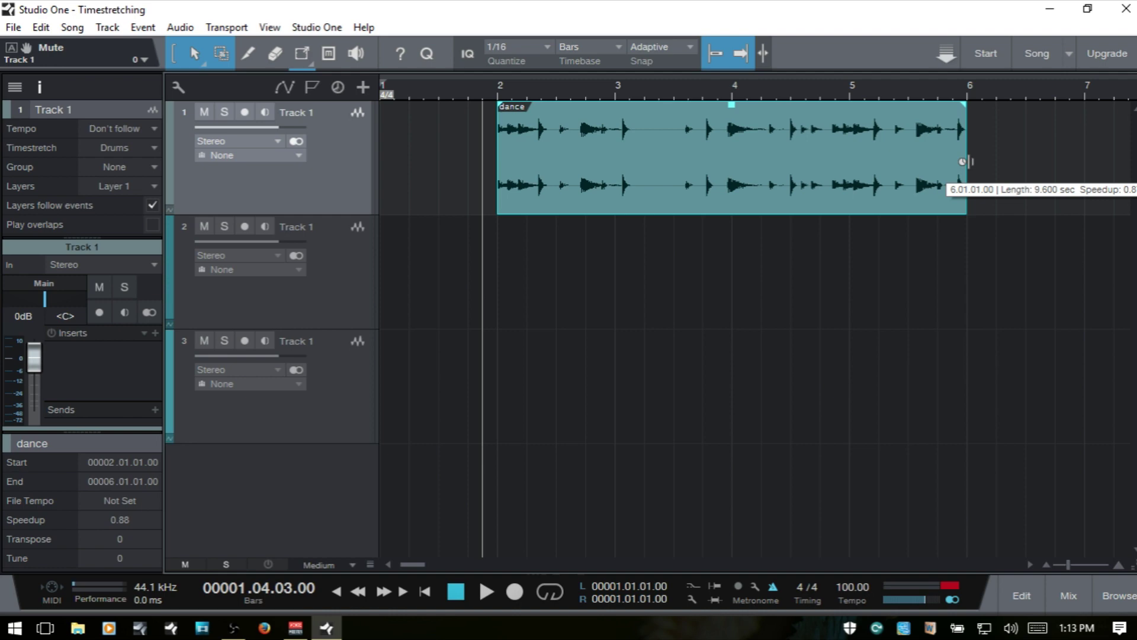
left_click_drag(963, 161, 963, 161)
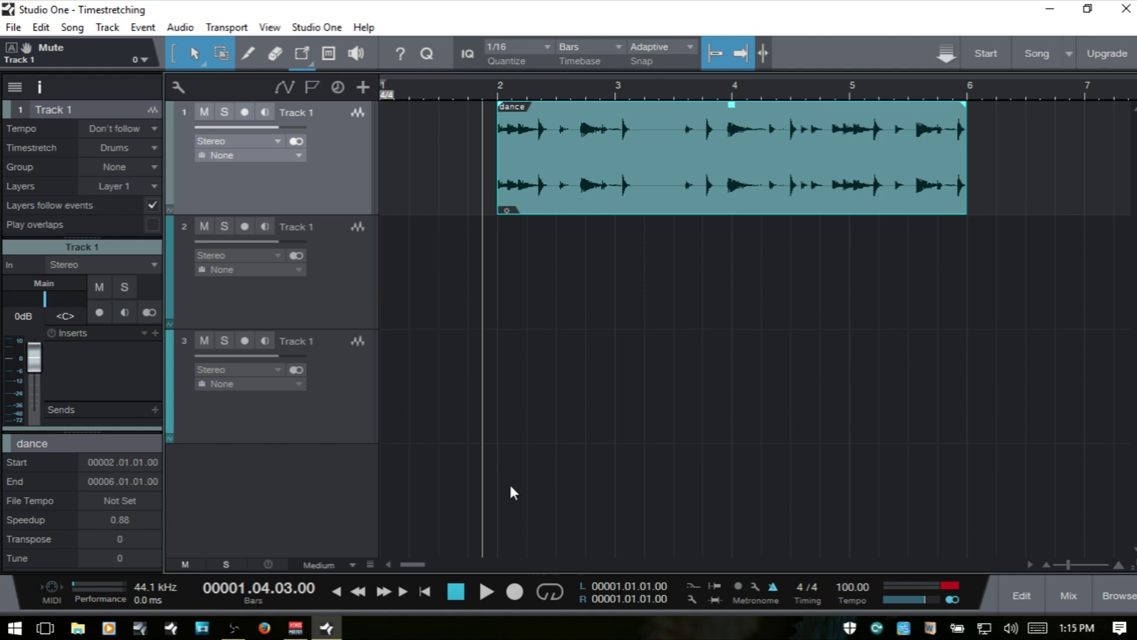
key("ctrl+z")
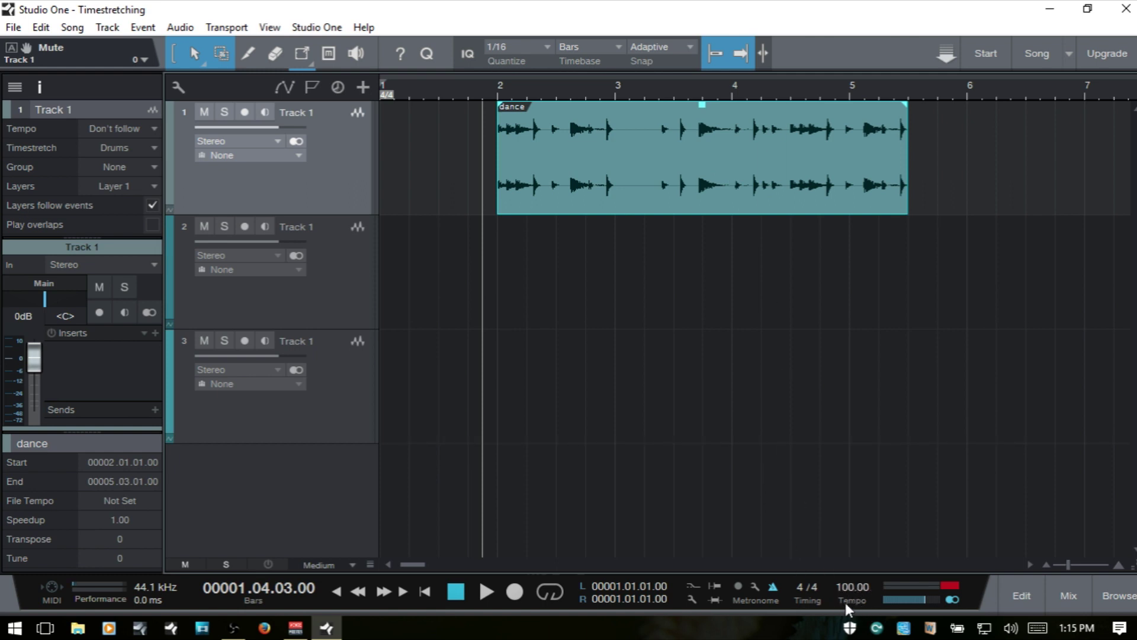
Step: Keep Track 1 on Don't follow and lower the song tempo from 100 to 79.26 BPM during playback
left_click(117, 133)
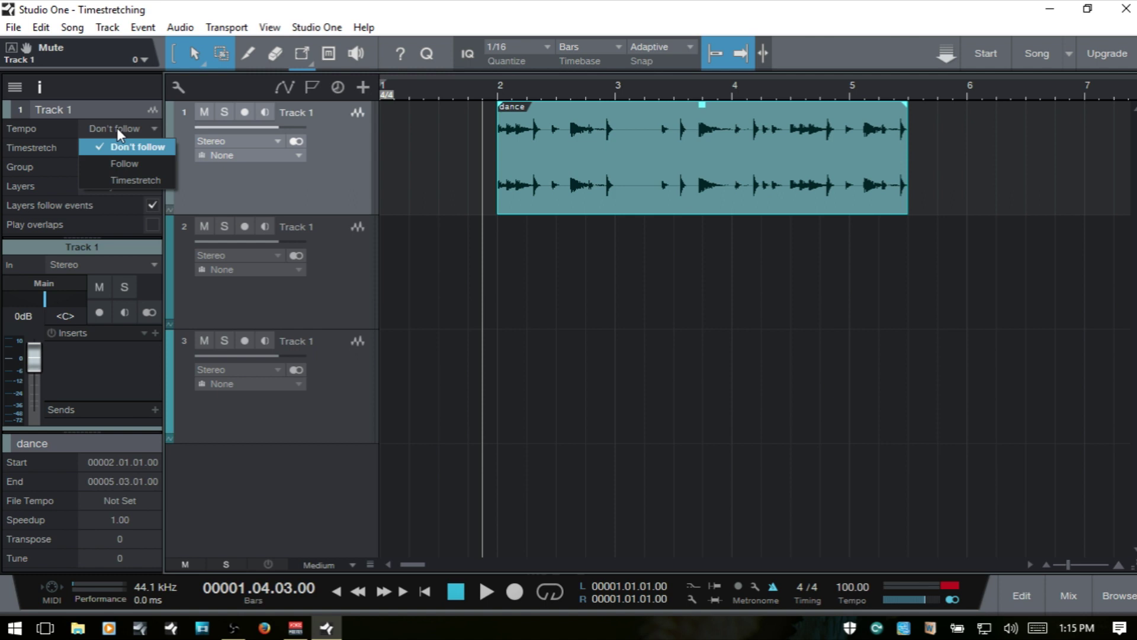
left_click(117, 133)
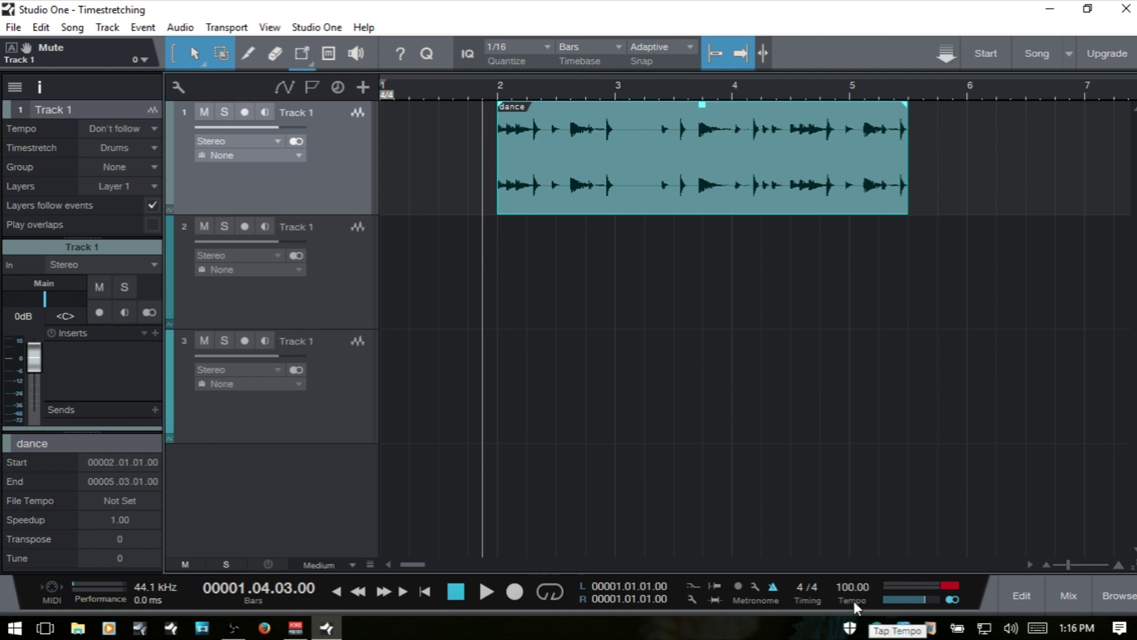
key("space")
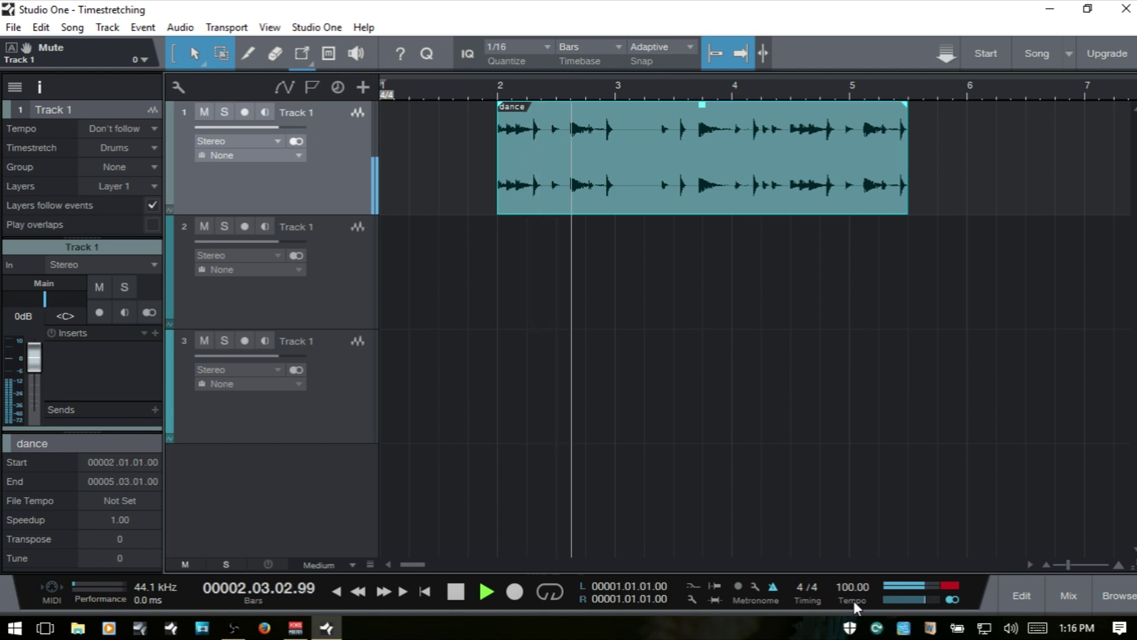
scroll(854, 601, "down", 5)
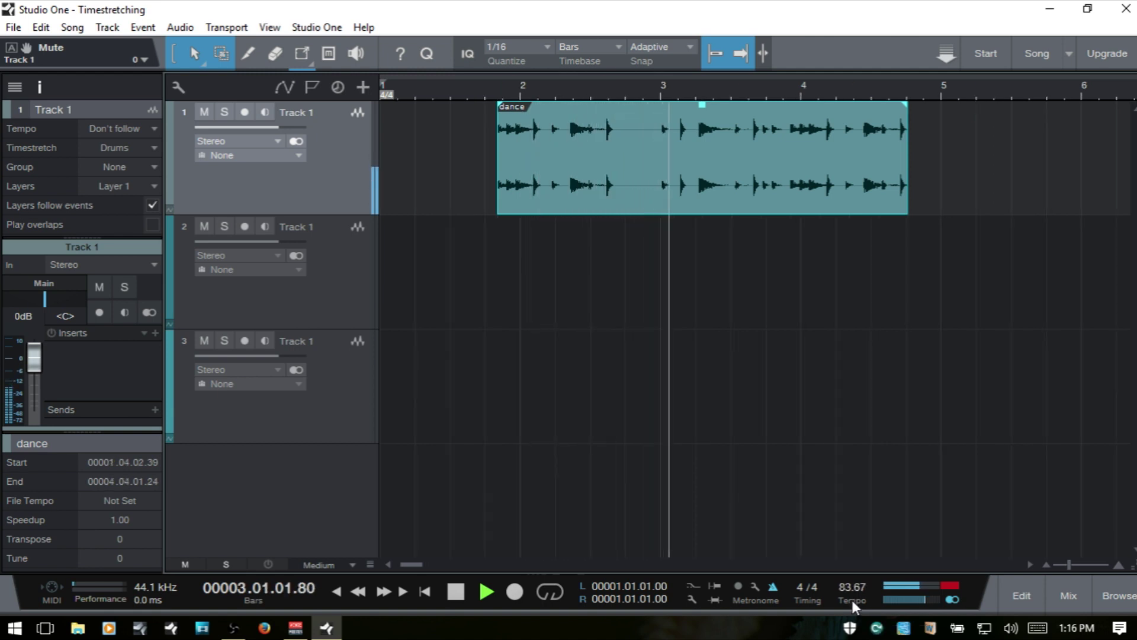
scroll(852, 600, "down", 2)
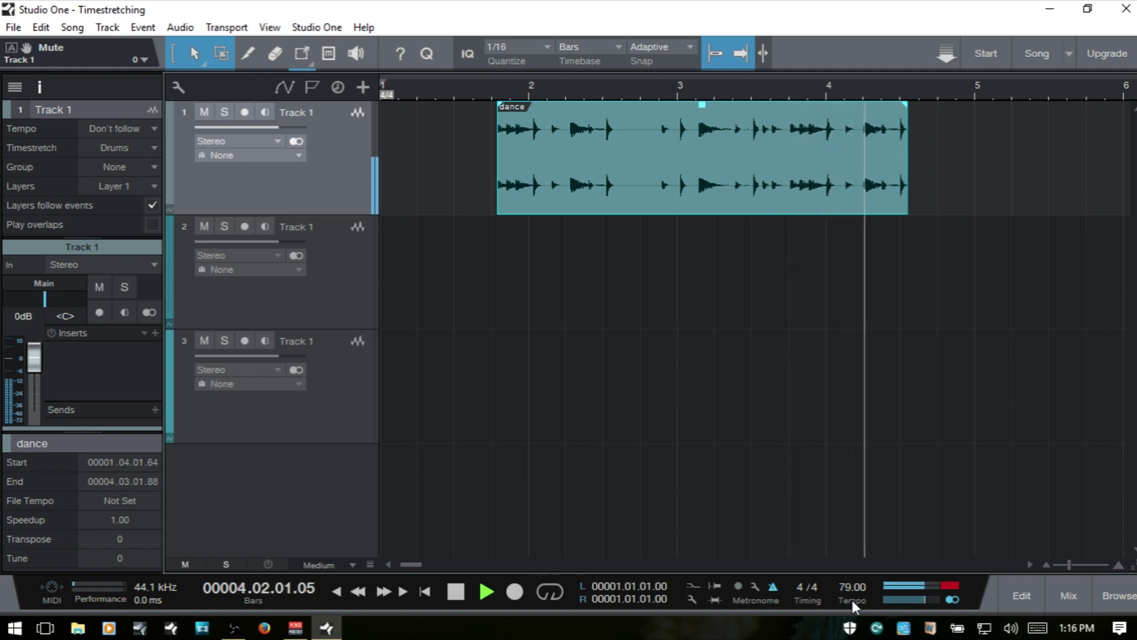
scroll(851, 599, "up", 1)
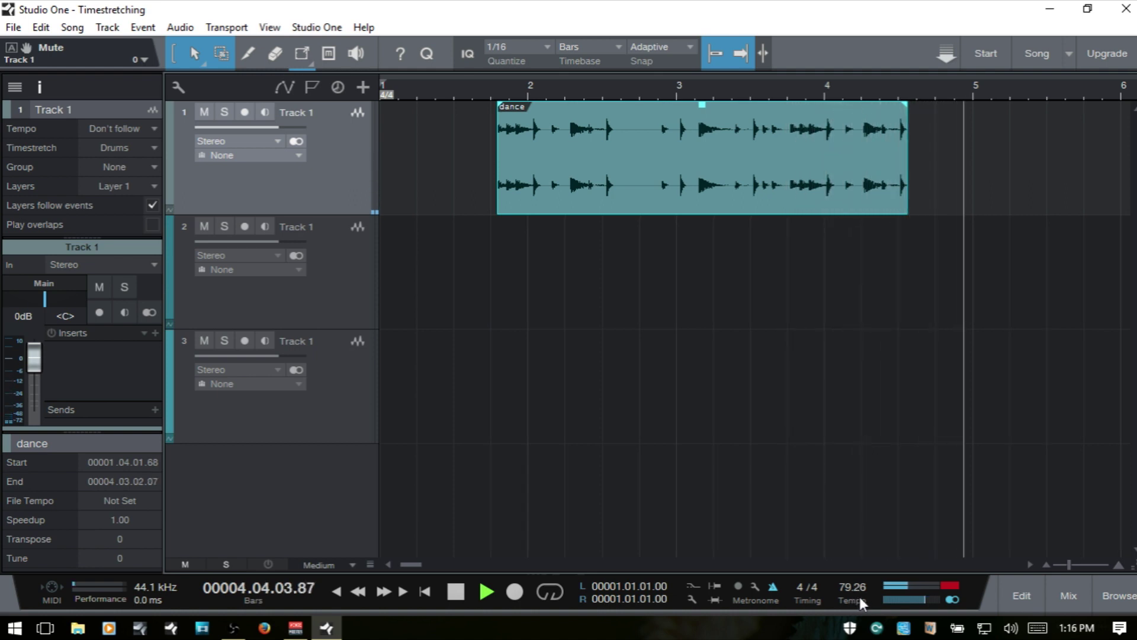
key("space")
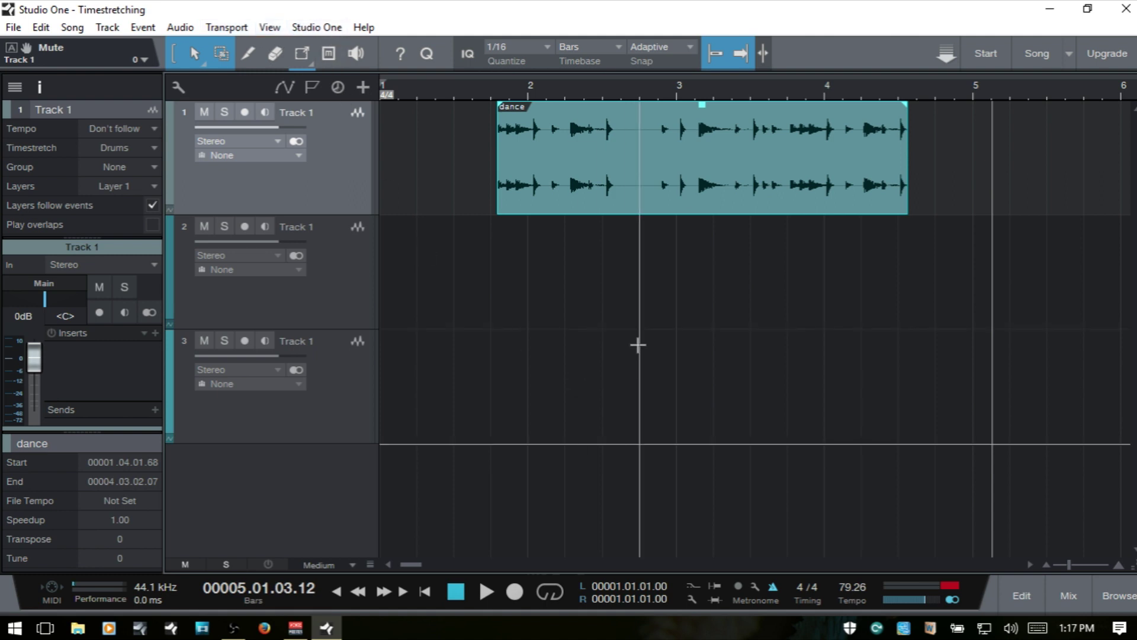
key("ctrl+comma")
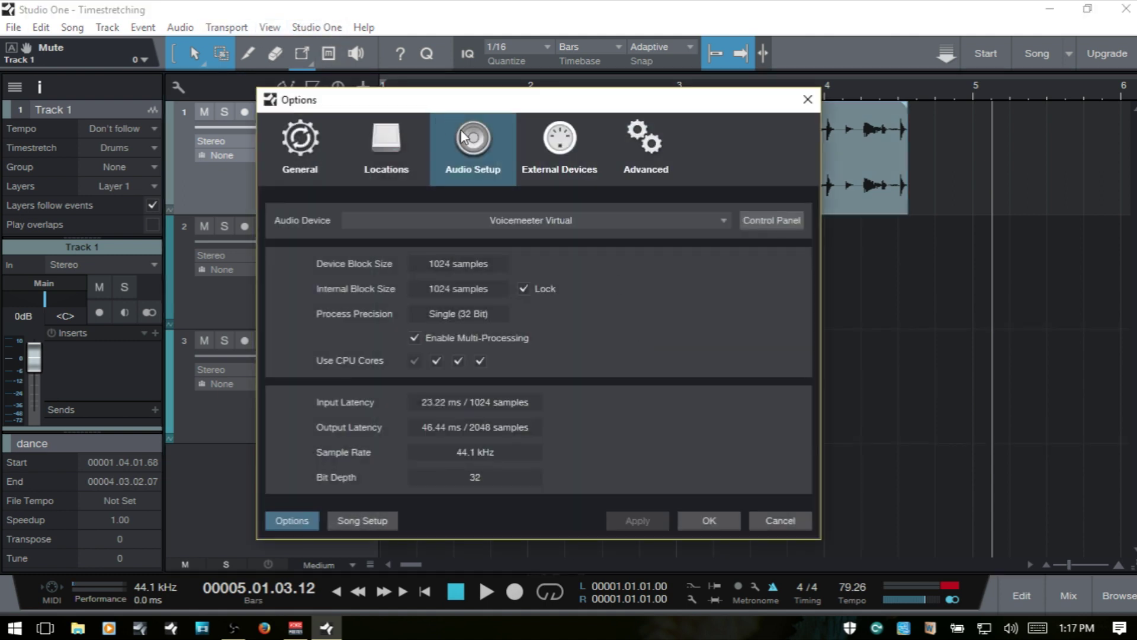
left_click(646, 142)
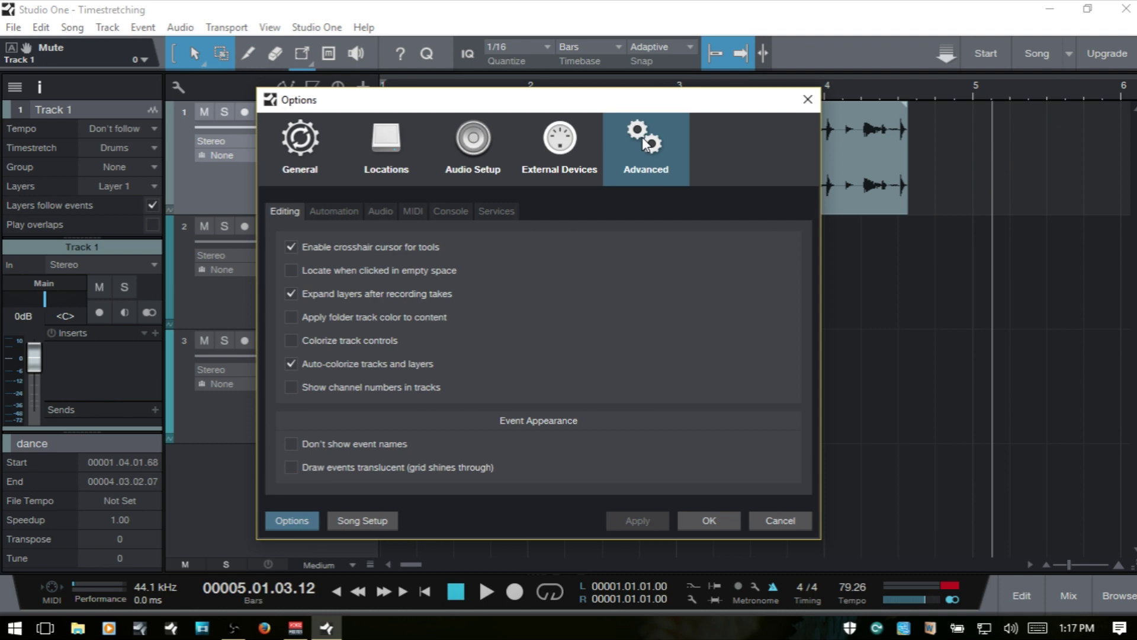
left_click(380, 211)
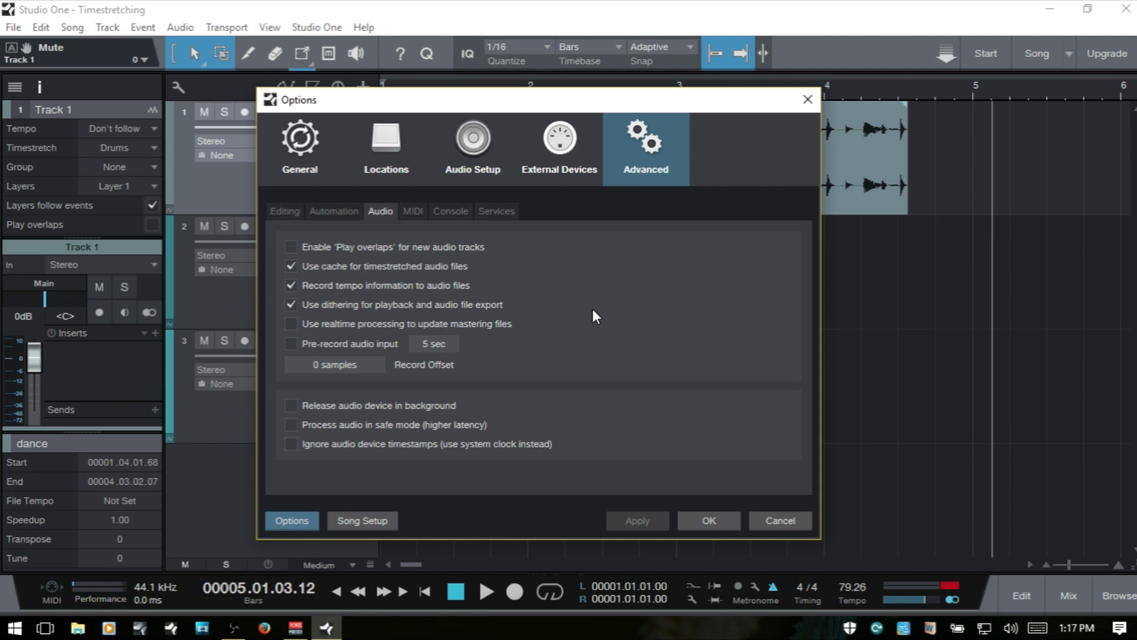
left_click(778, 520)
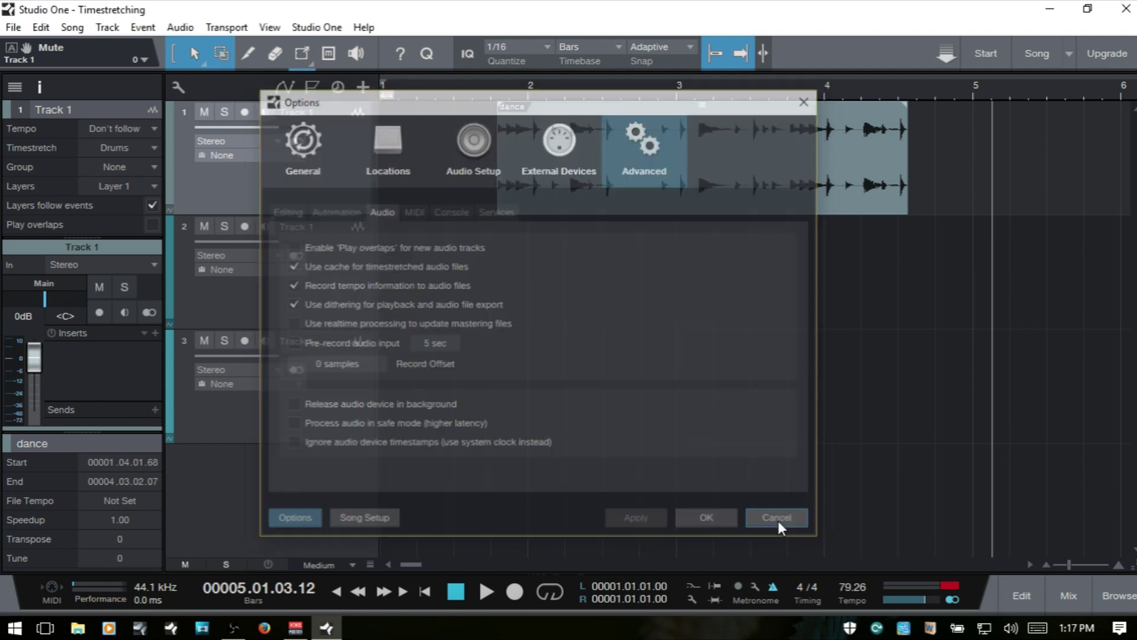